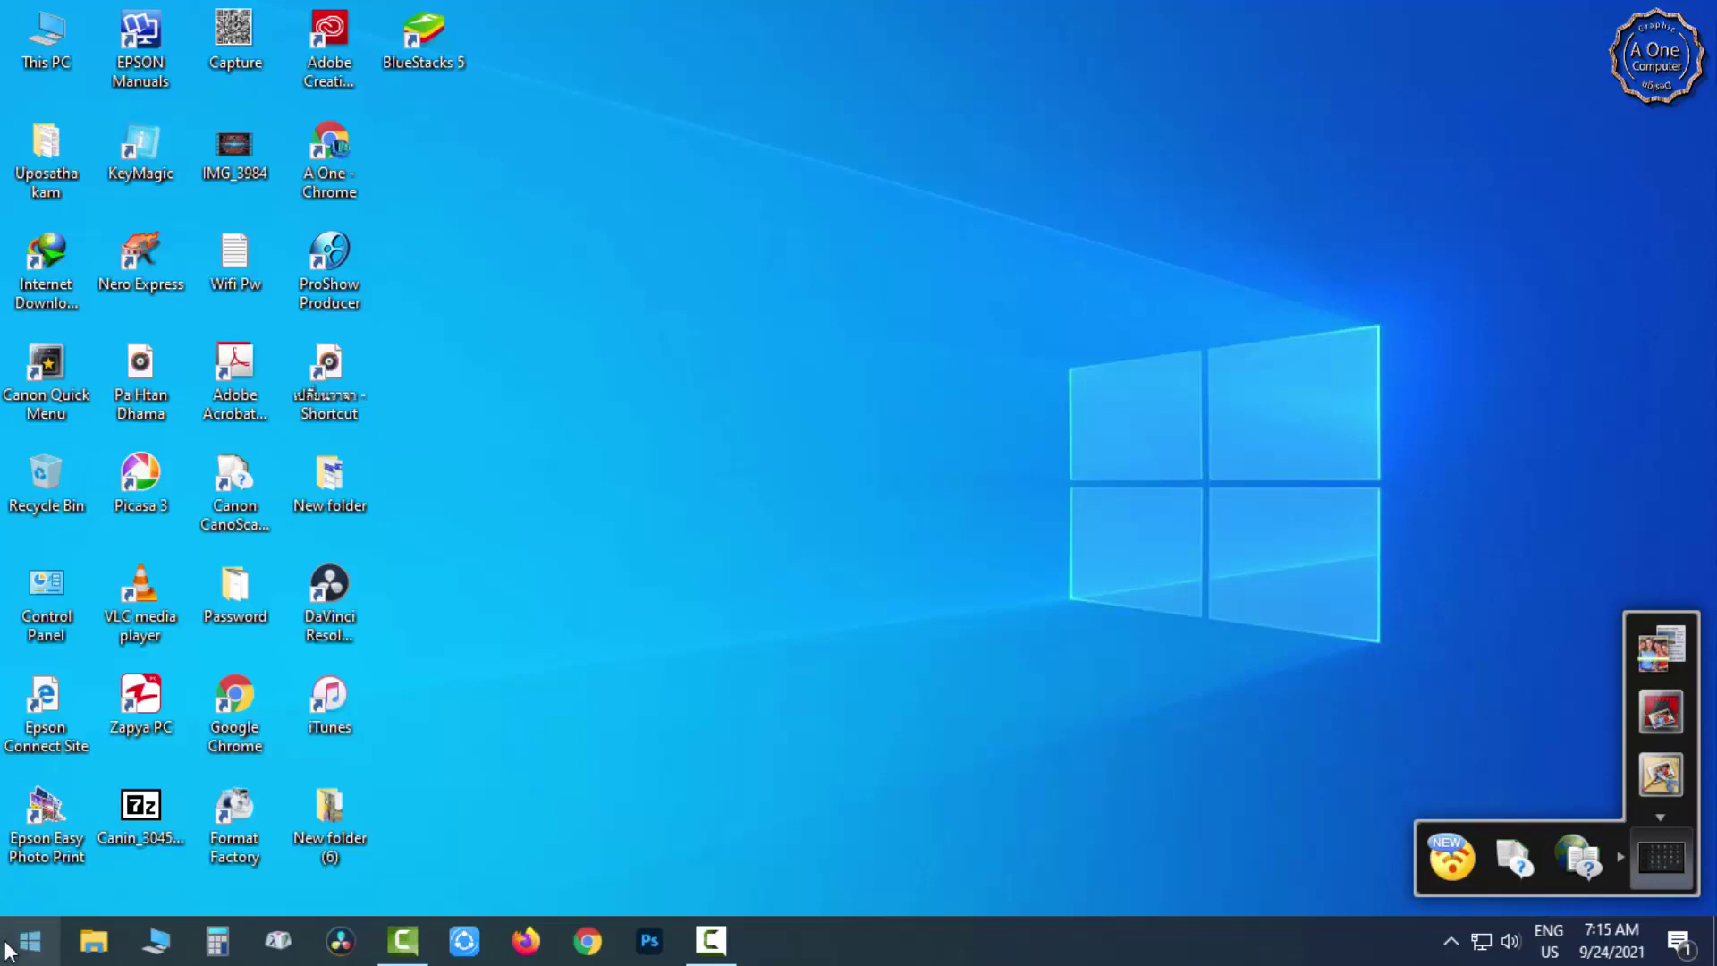
From the Start menu, go to Settings > Accounts > Sign-in options.
left_click(13, 955)
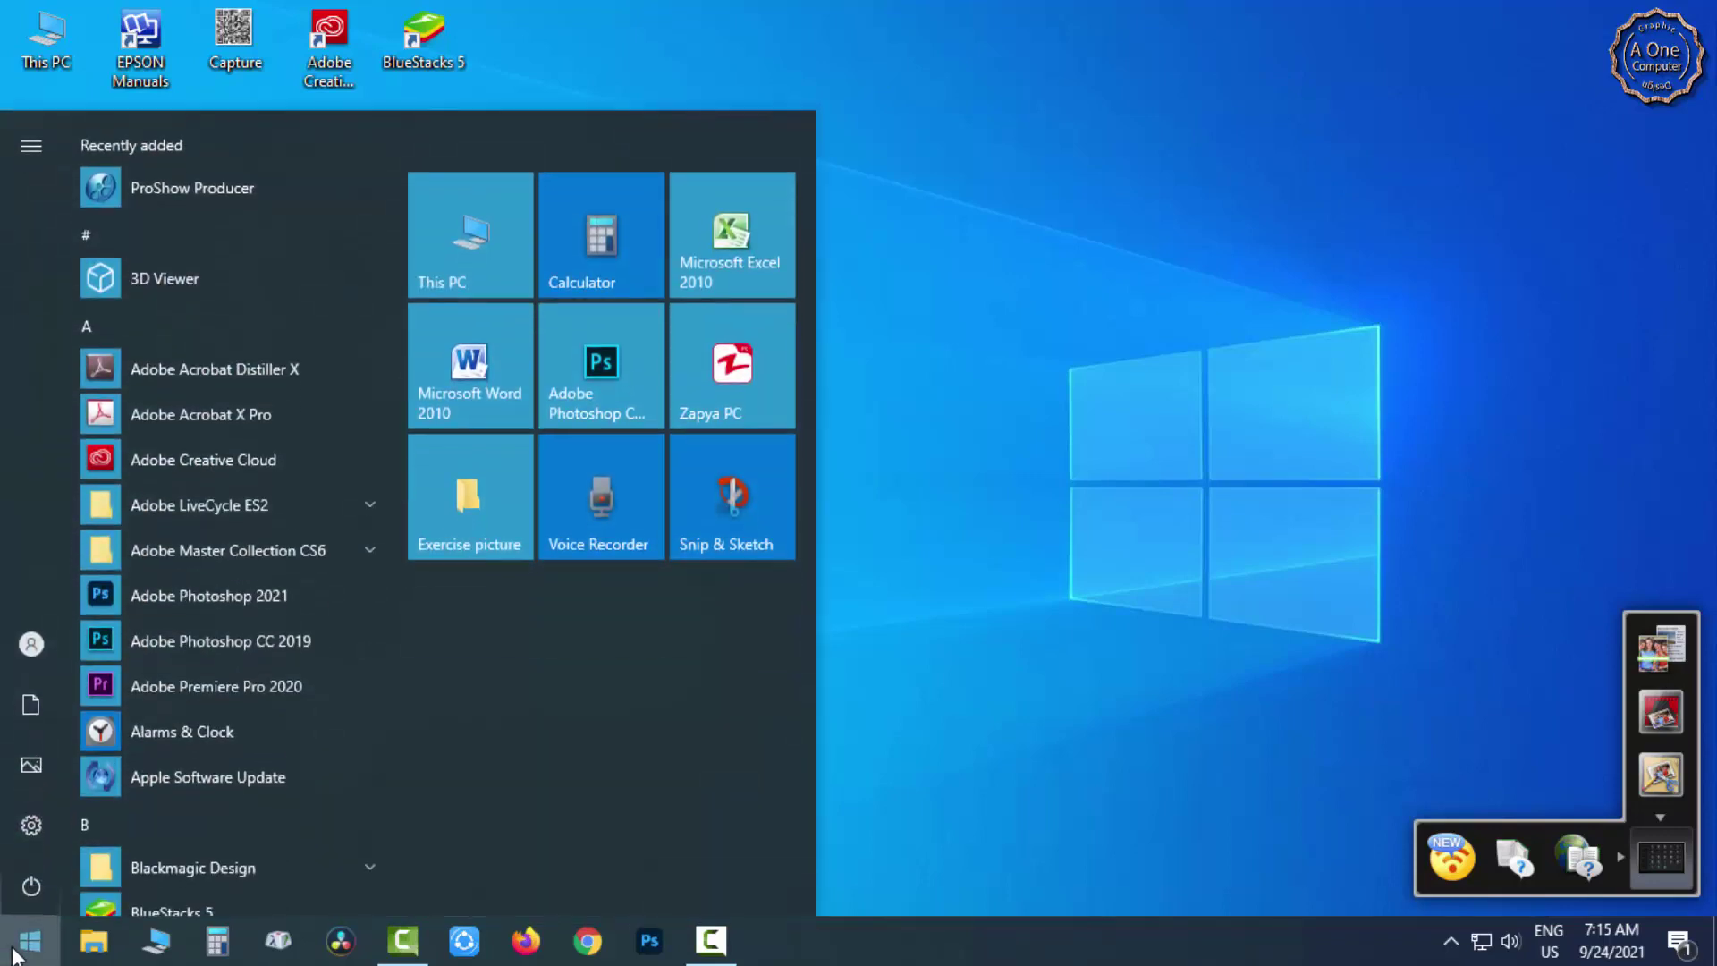
mouse_move(20, 825)
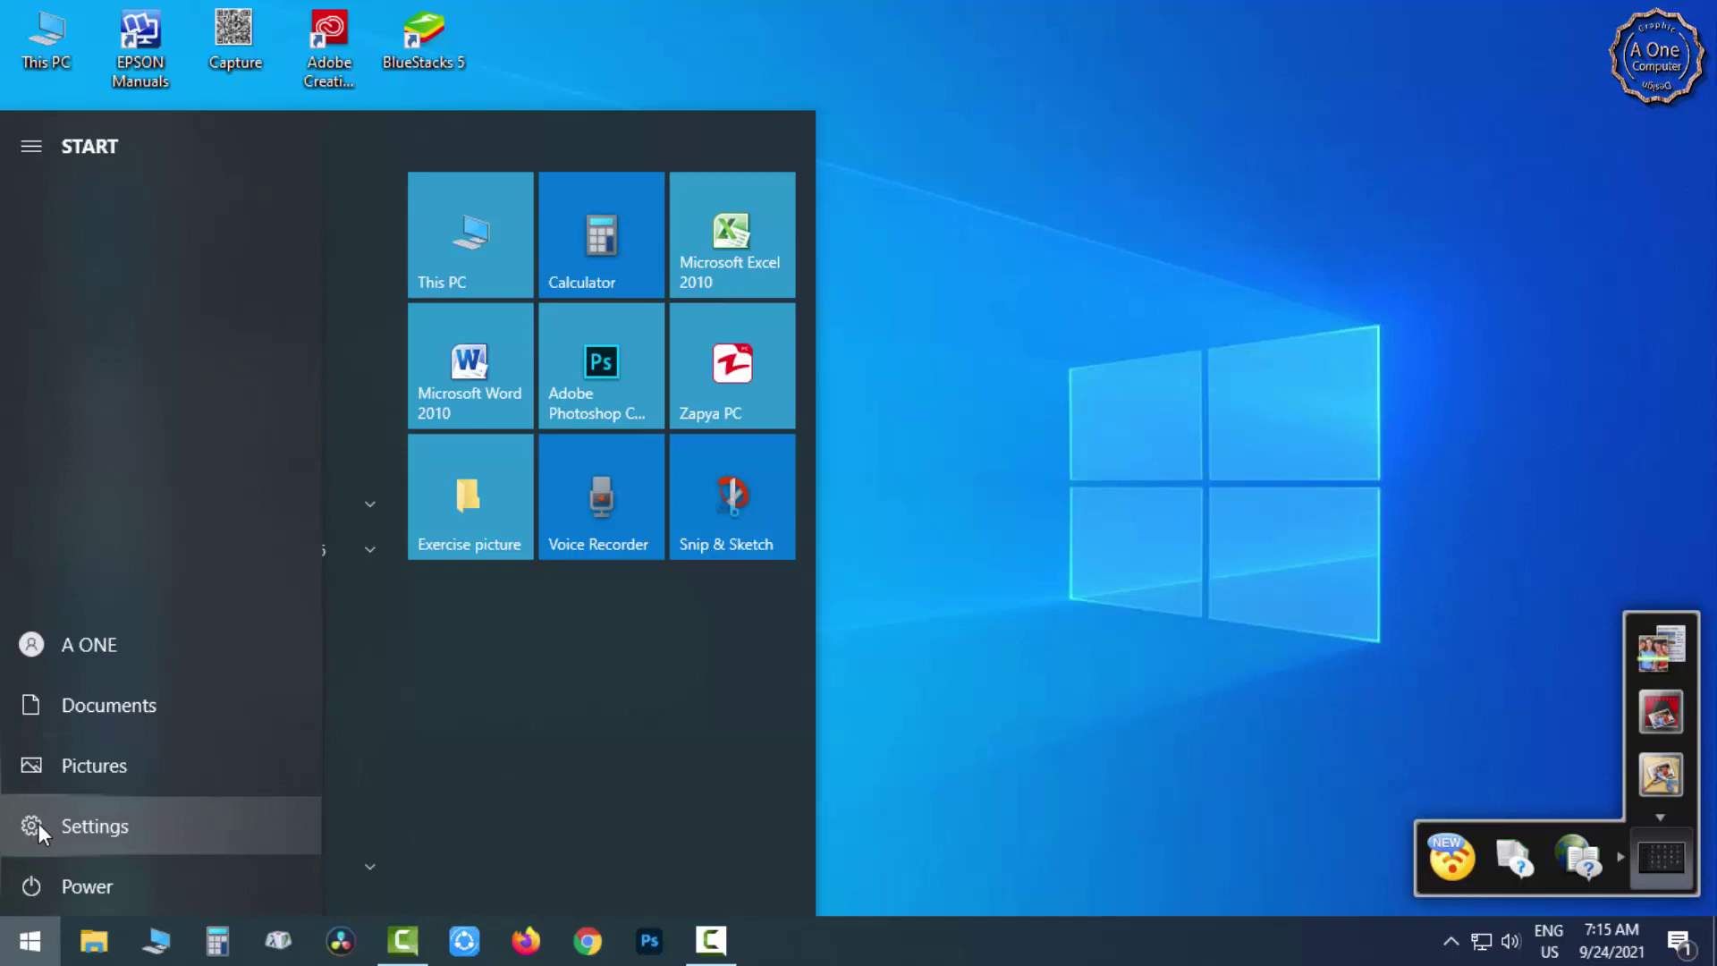
left_click(39, 824)
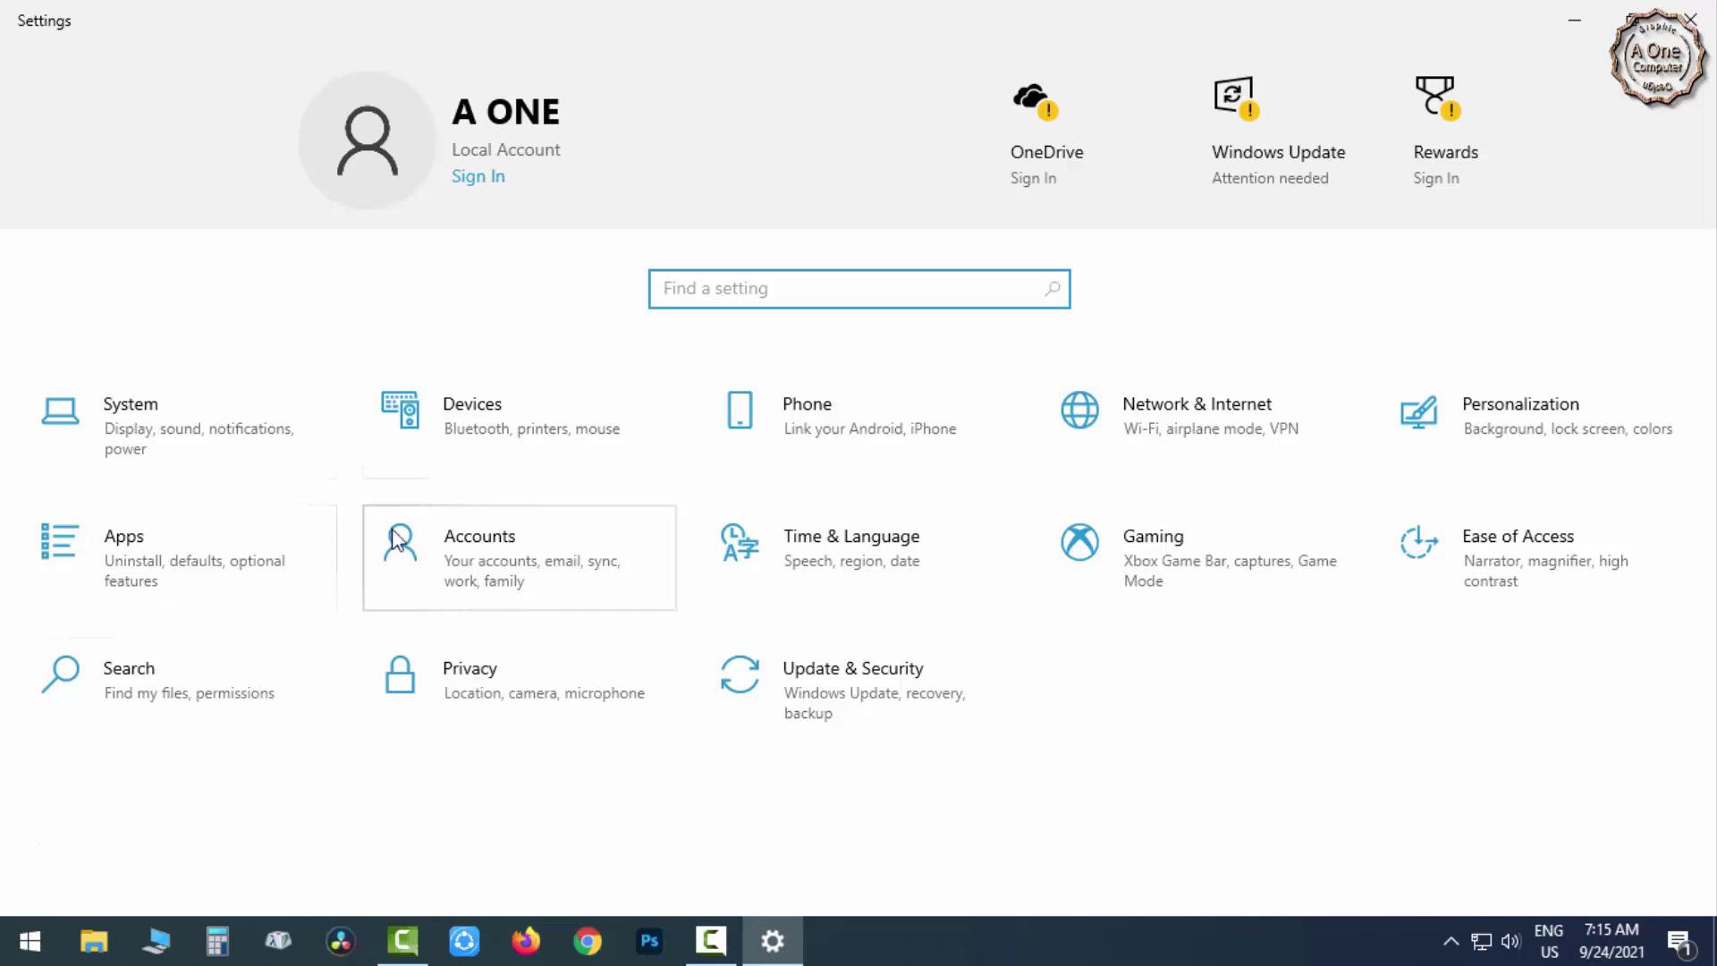
left_click(479, 556)
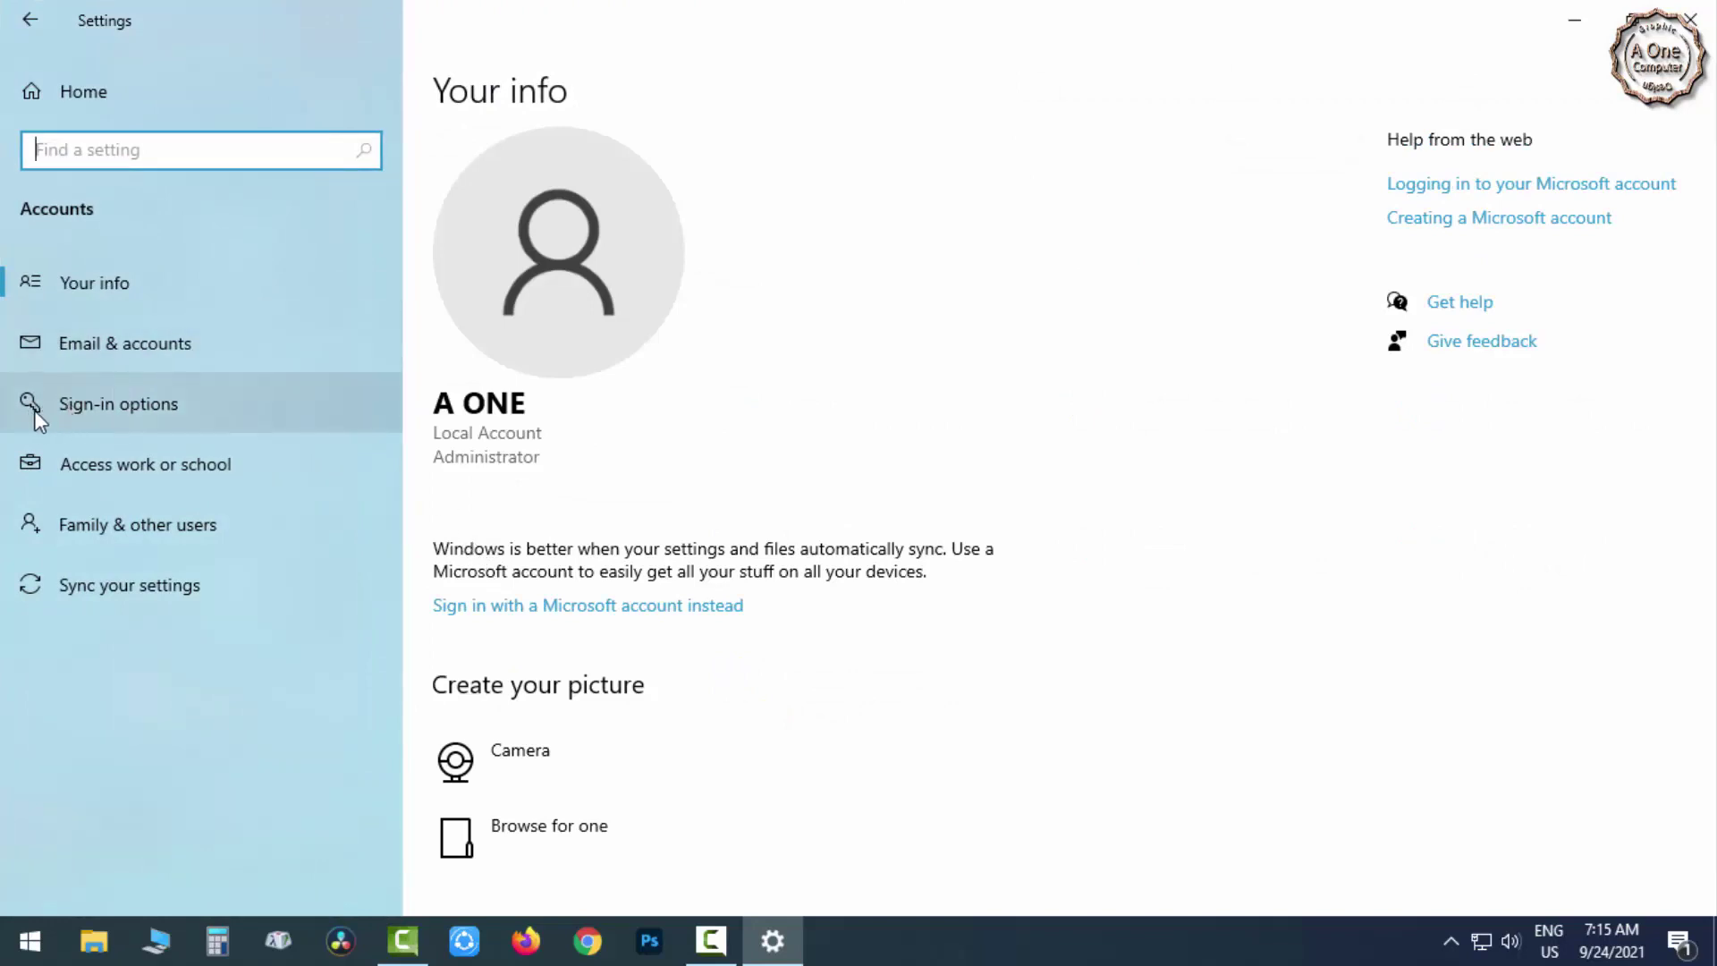
left_click(145, 408)
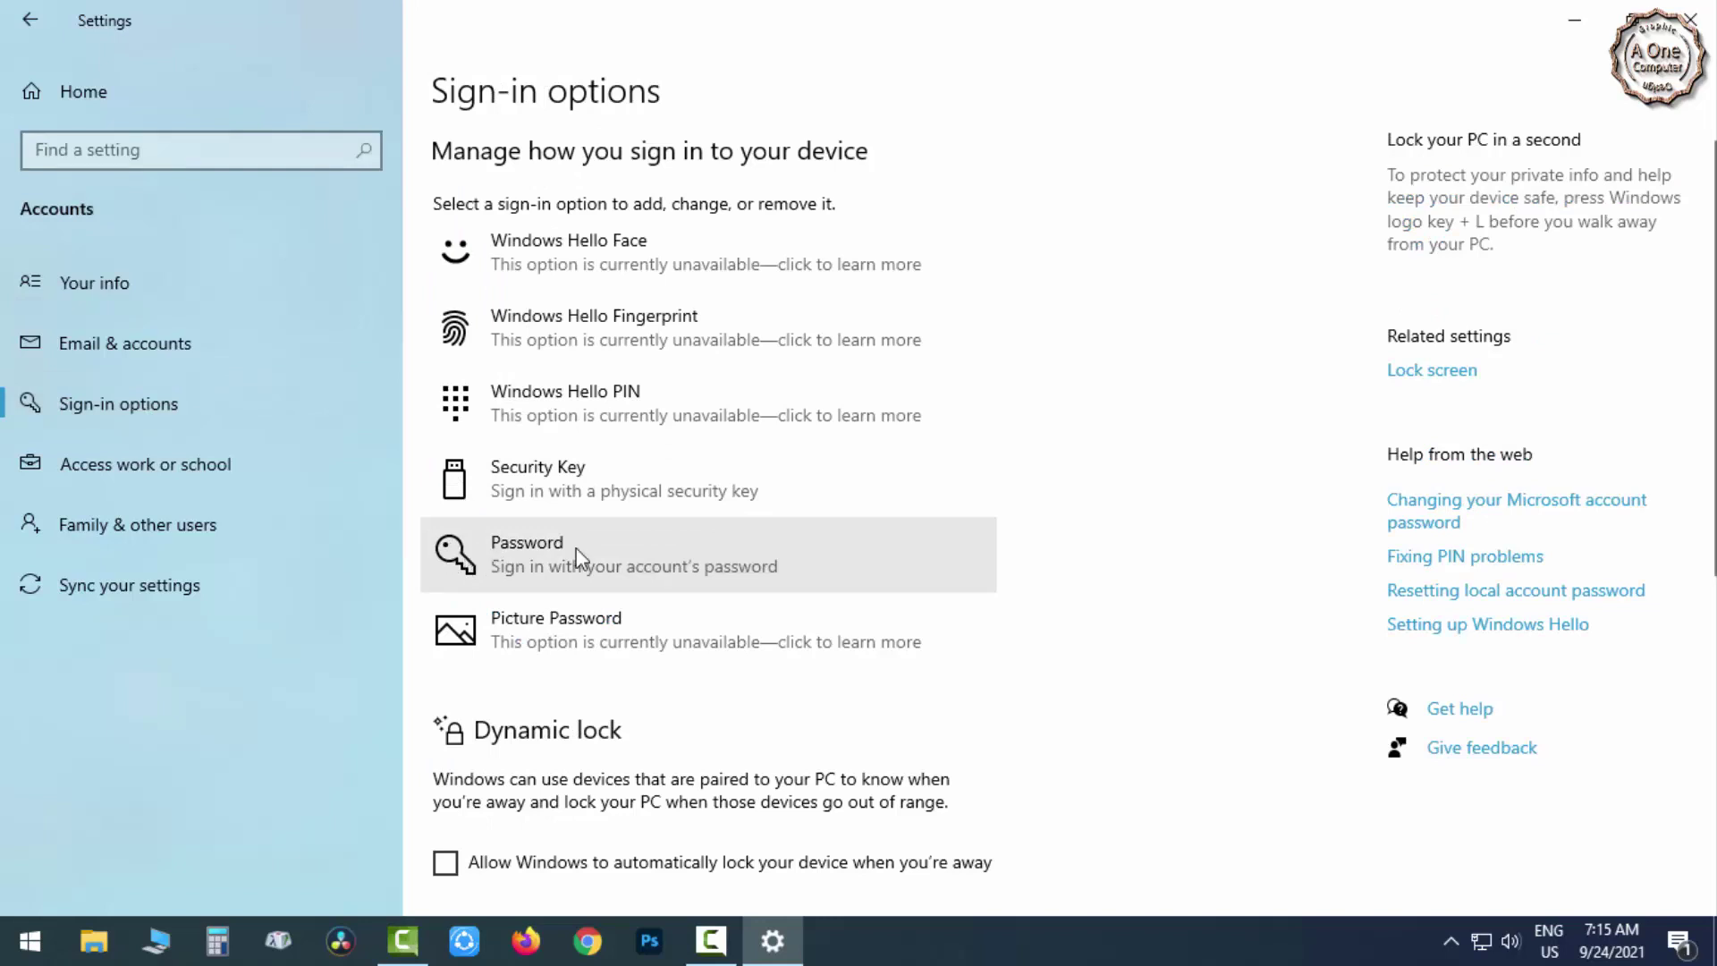
Expand the Password sign-in option and choose Add to open the Create a password form.
left_click(463, 556)
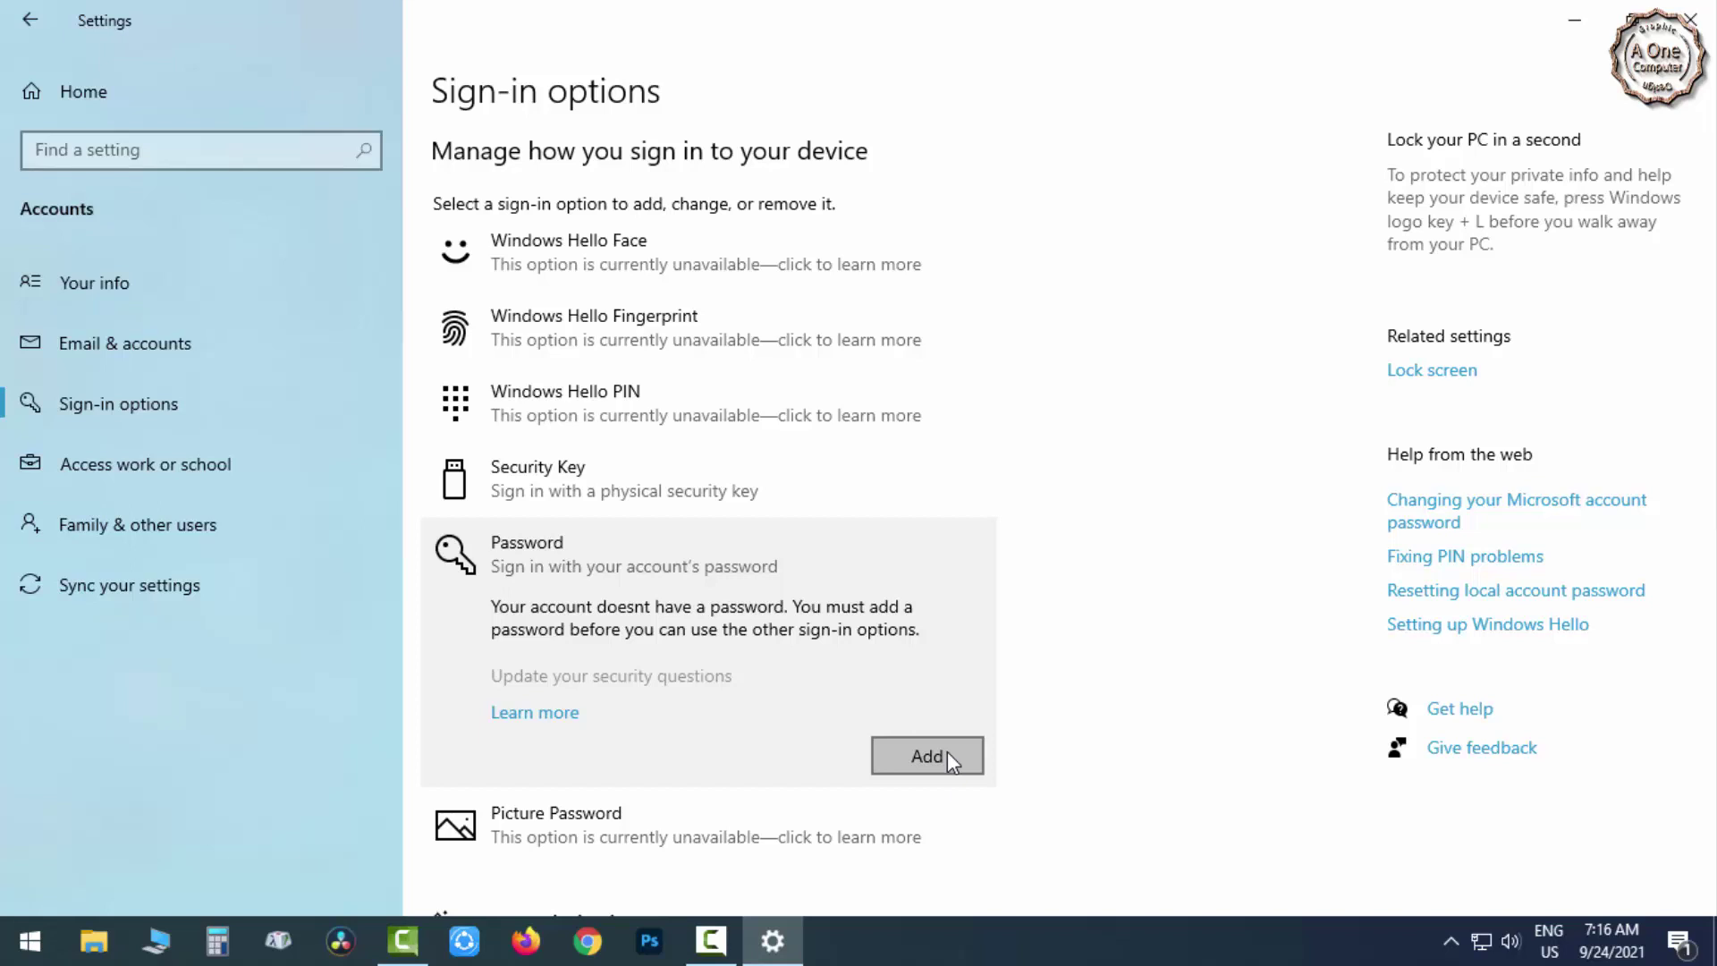
left_click(948, 756)
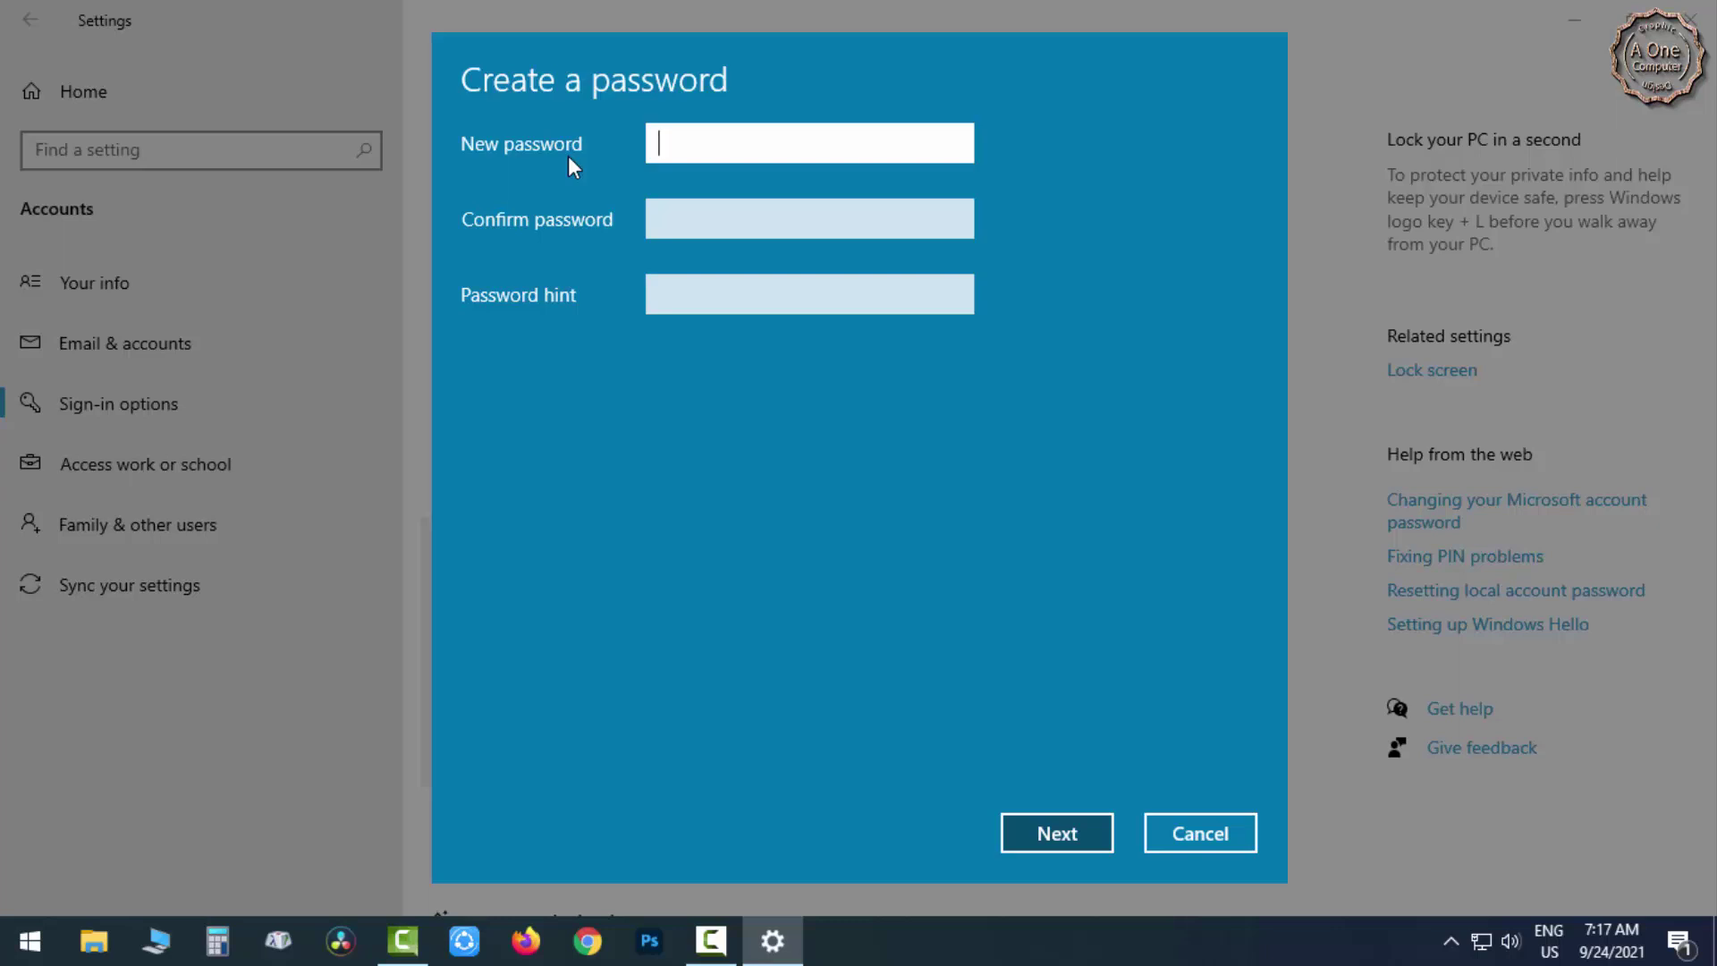
Enter a four-character new password, reveal it to verify, and move to Confirm password.
type("1234")
left_click(951, 148)
left_click(690, 214)
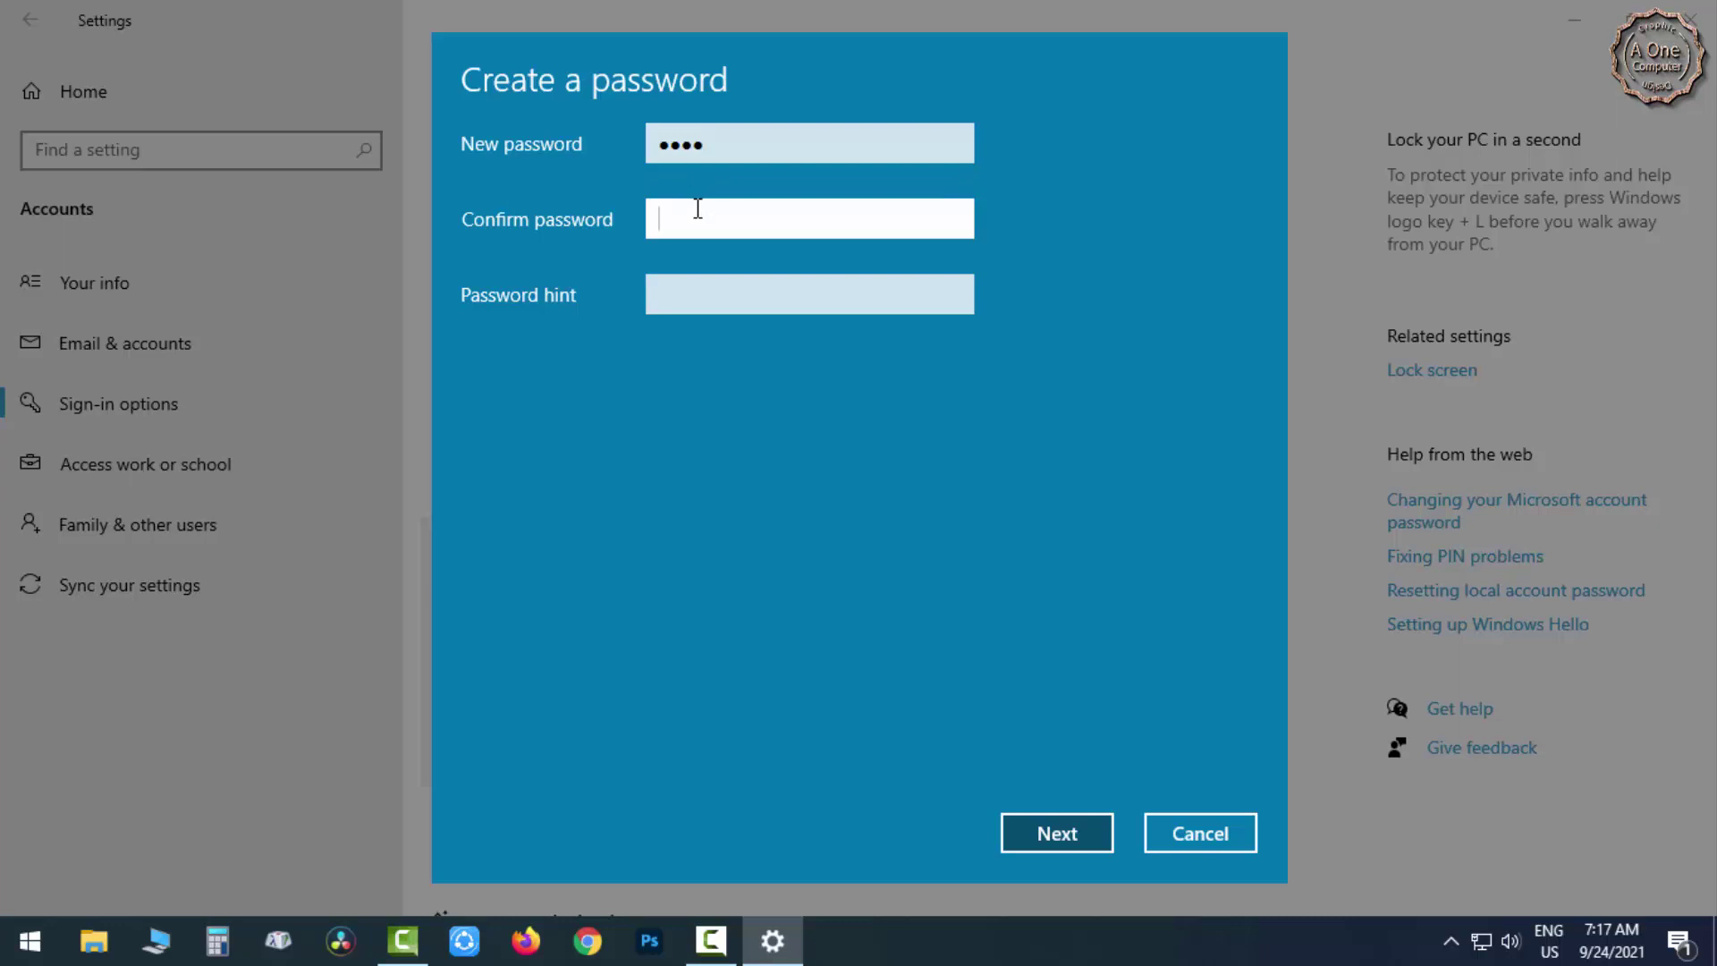
Re-enter the same password in Confirm password, reveal it to check it matches.
type("1234")
left_click(953, 226)
left_click(682, 294)
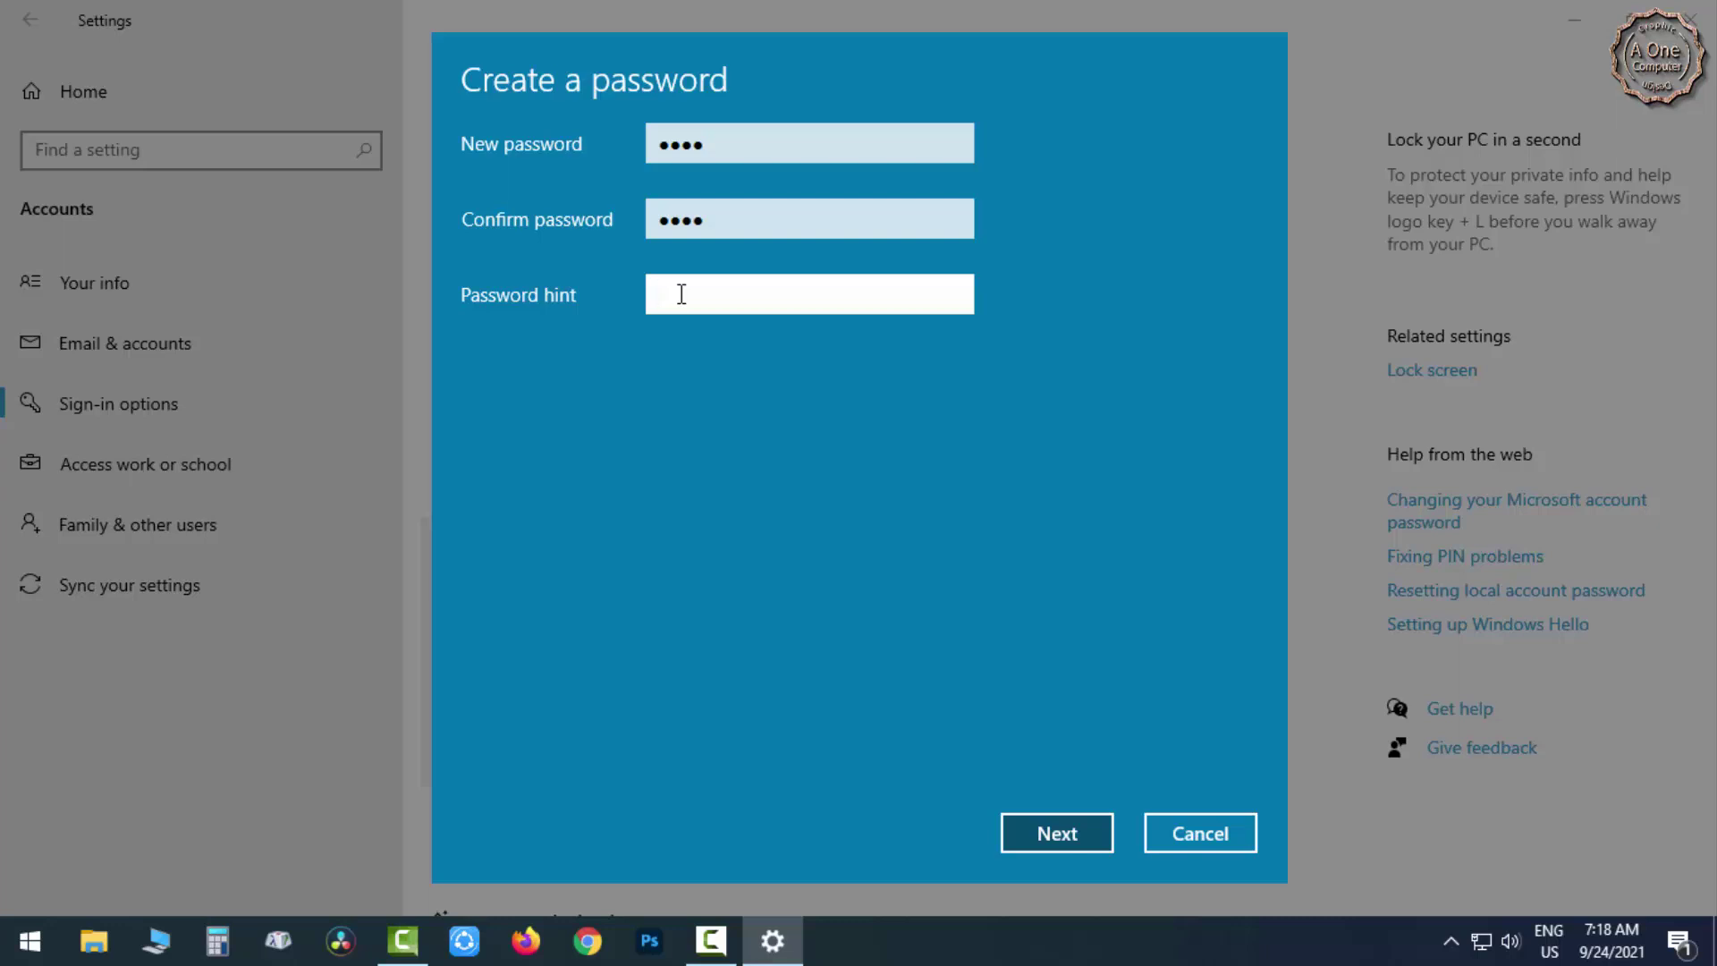
Set the password hint to 4-4 and continue to the final step.
type("4-4")
left_click_drag(731, 295, 649, 297)
left_click(1071, 823)
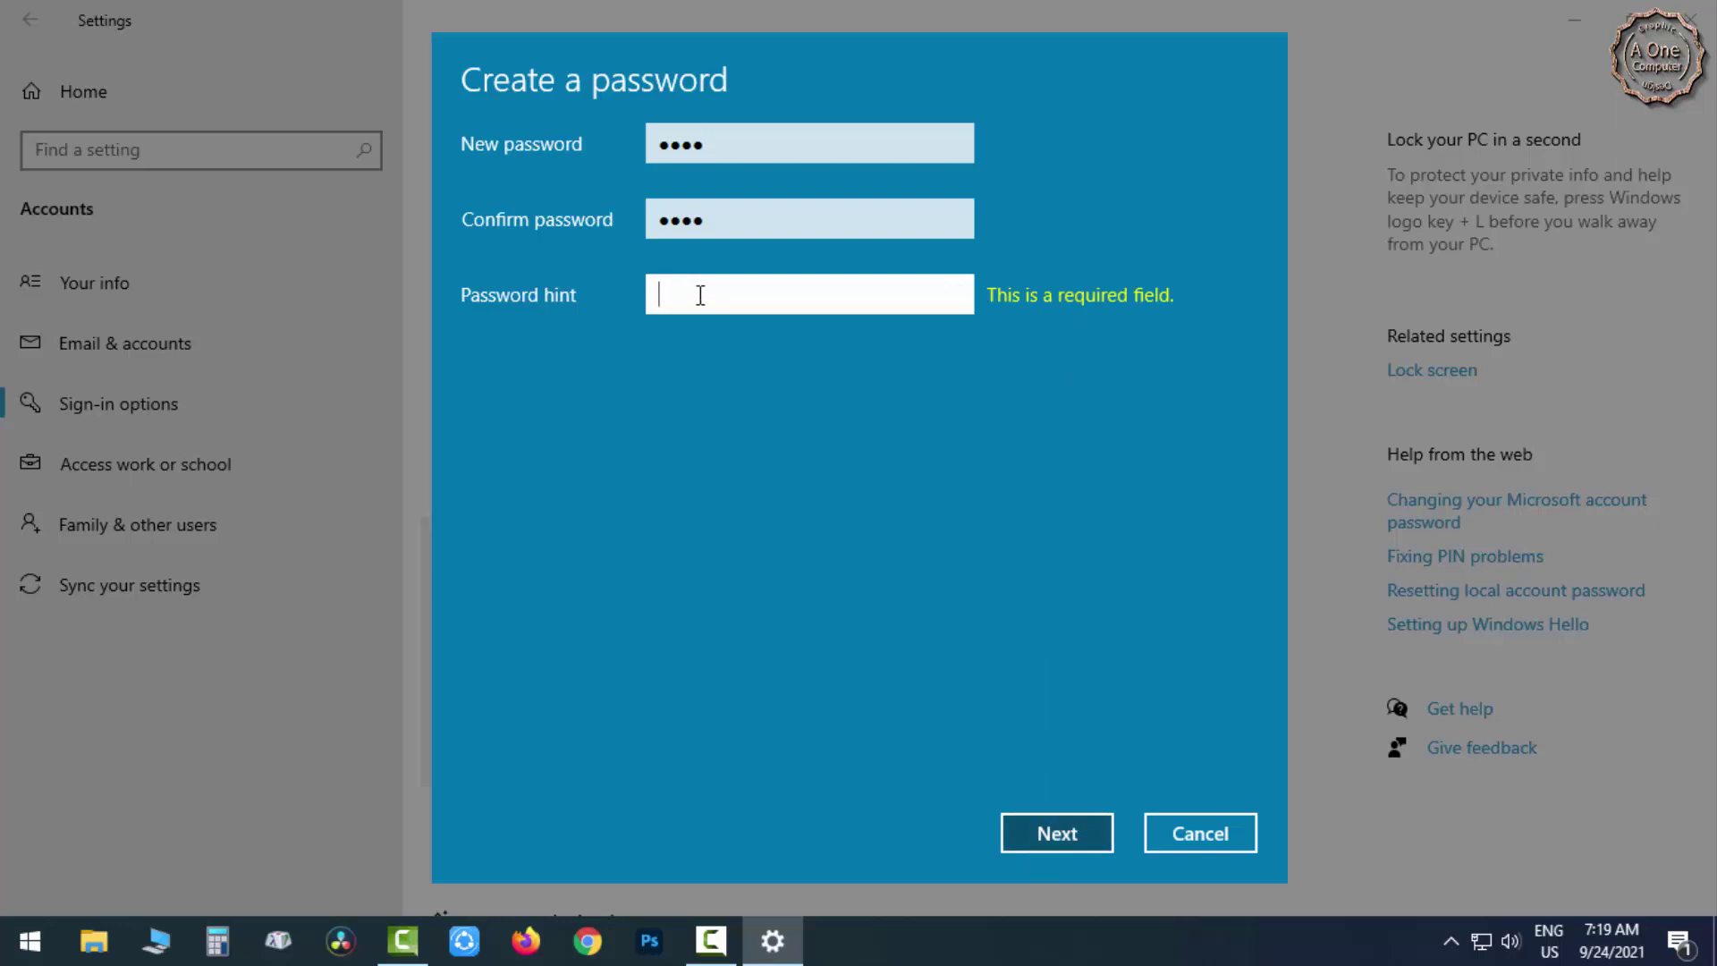
type("4-4")
left_click(1059, 835)
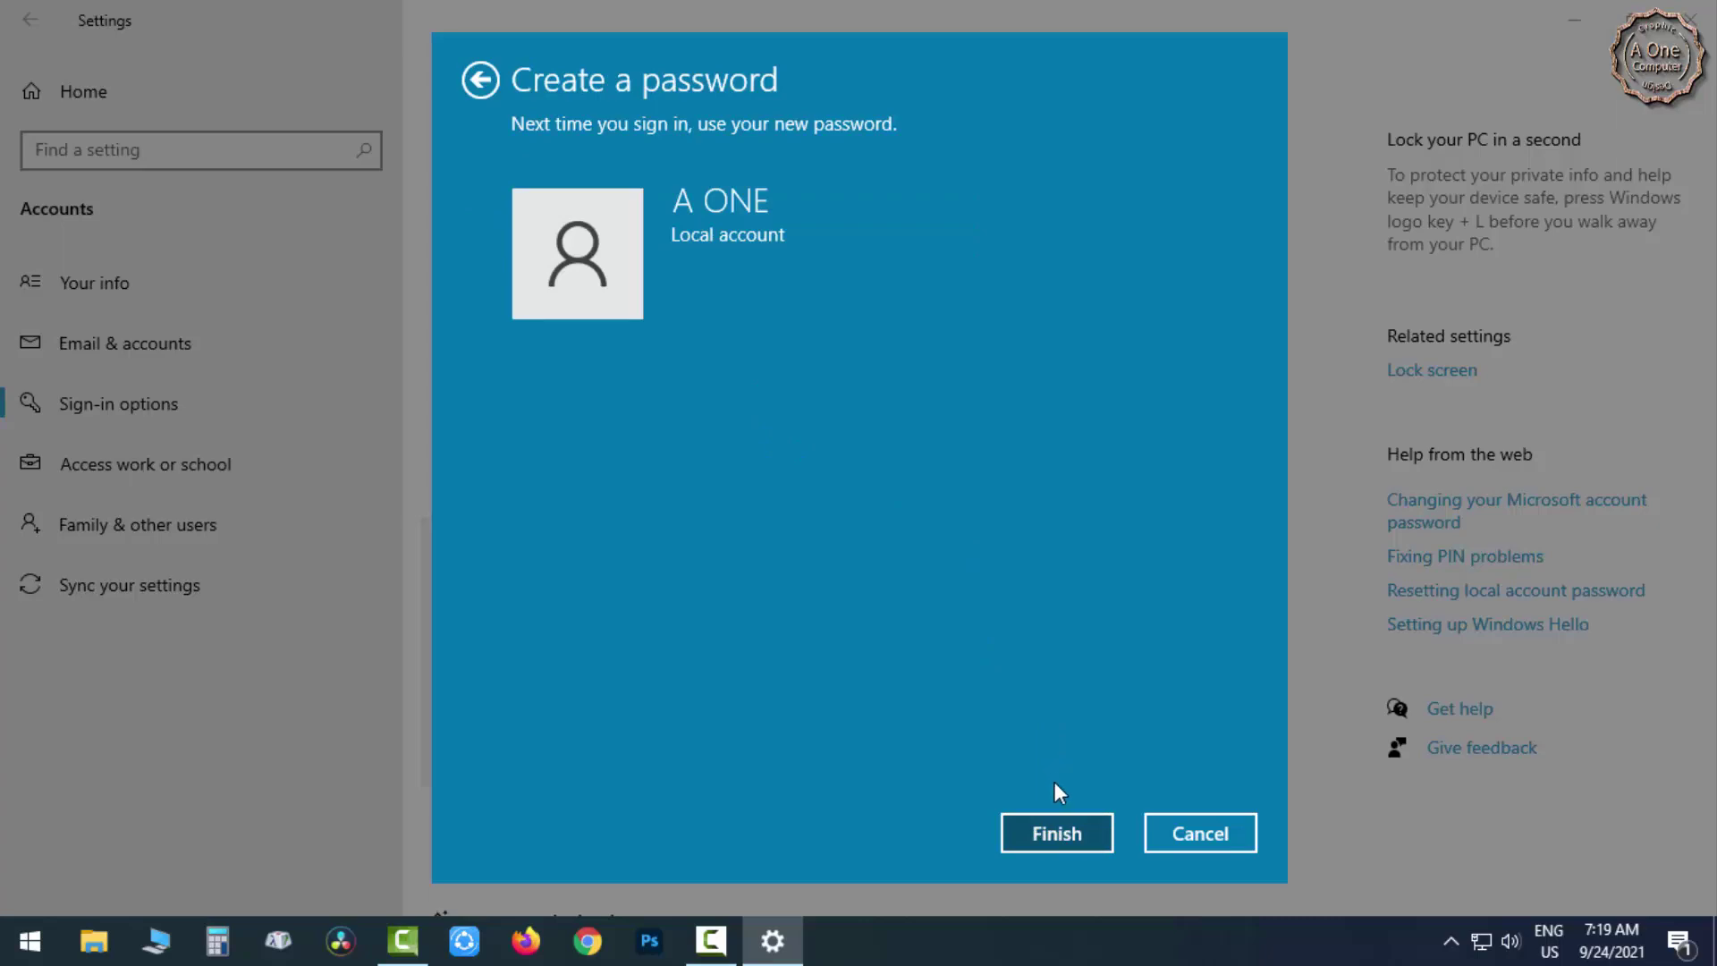
Finish creating the password and close the Settings window.
left_click(1059, 836)
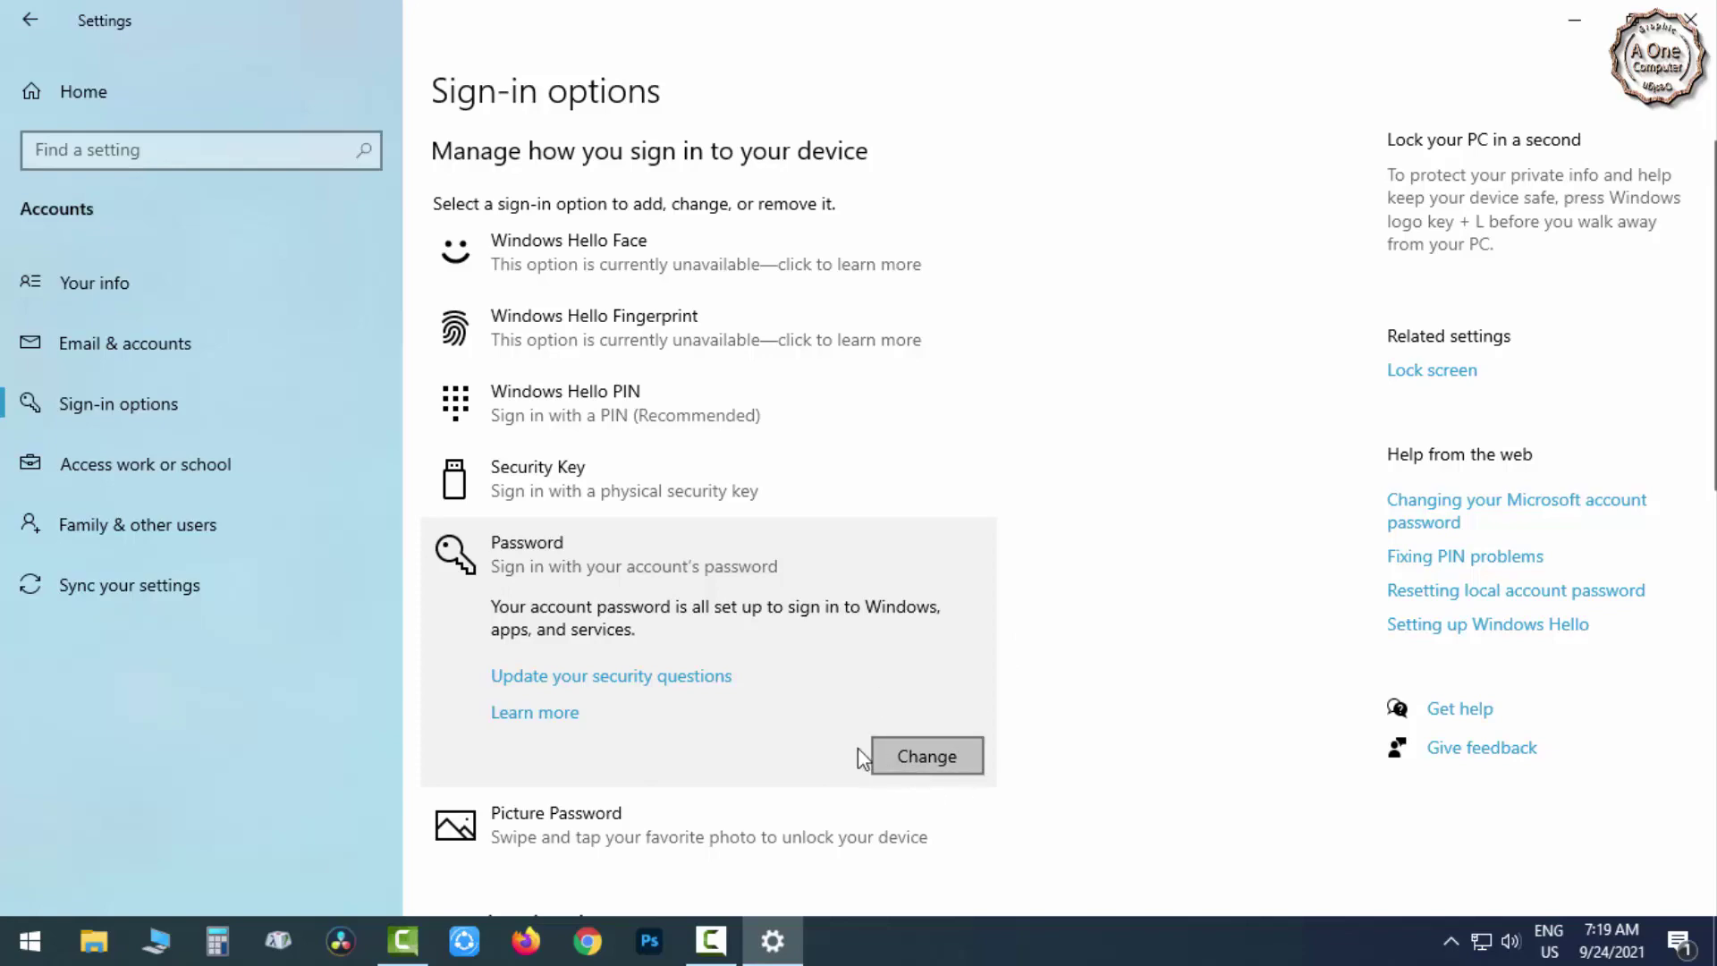
left_click(1691, 19)
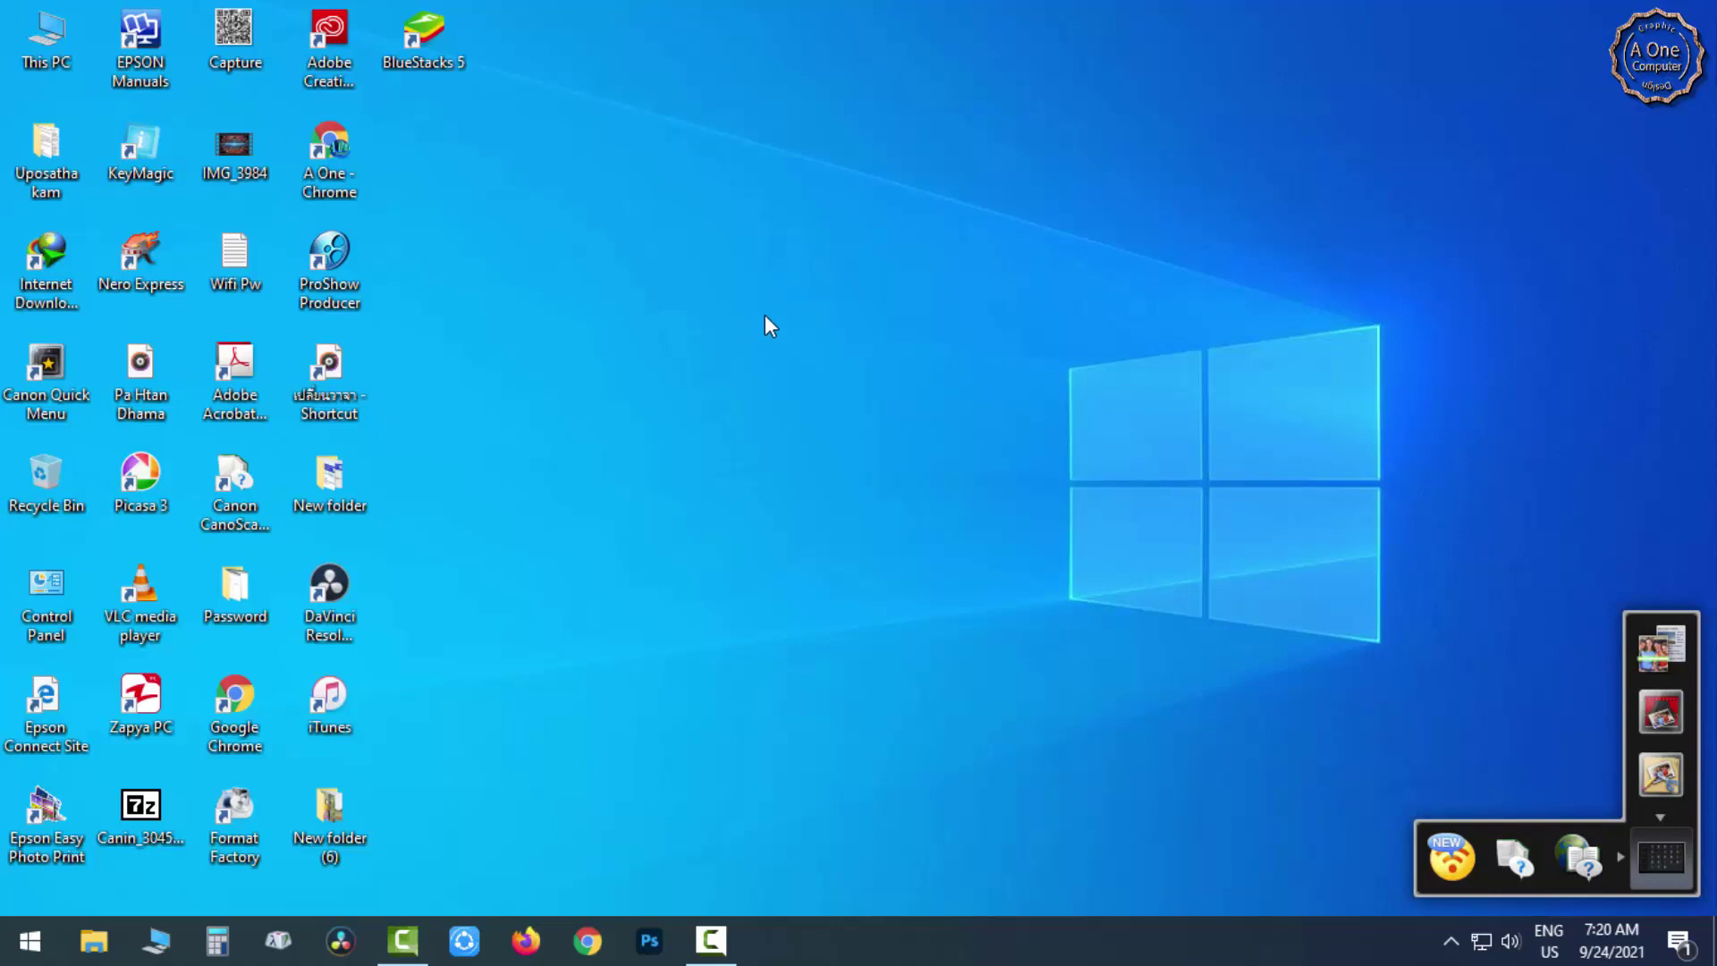
Refresh the desktop, then reach Sign-in options via the Start menu account's Change account settings.
right_click(765, 315)
left_click(828, 386)
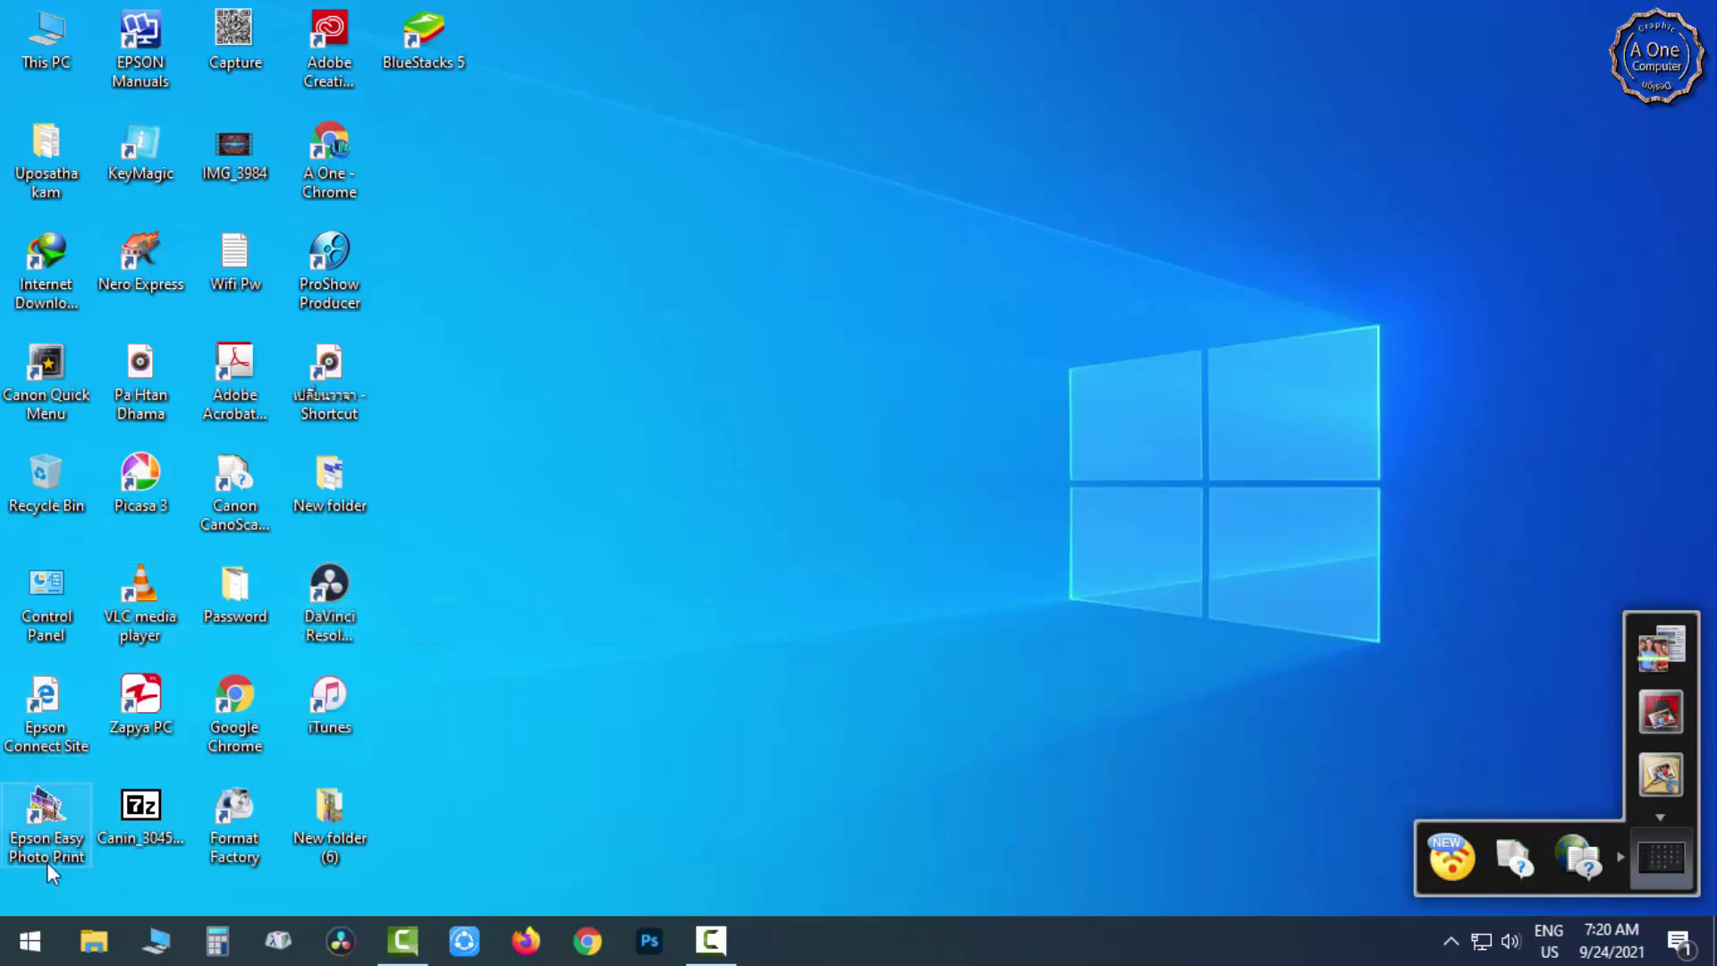
left_click(24, 950)
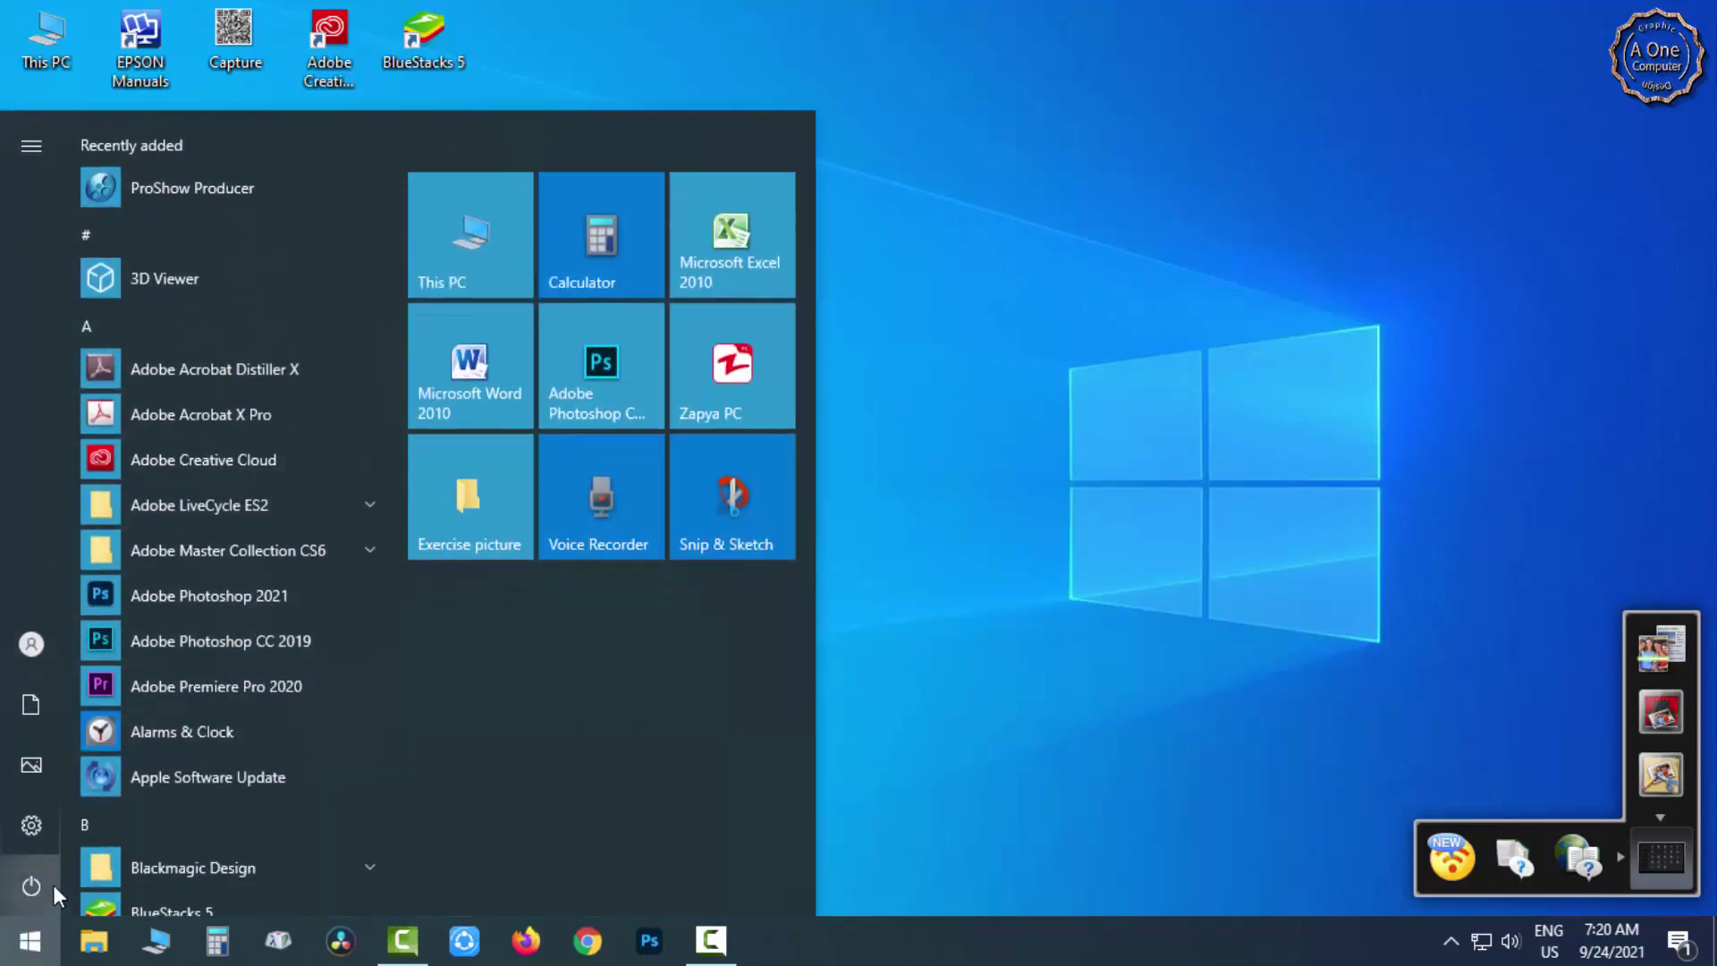
mouse_move(36, 846)
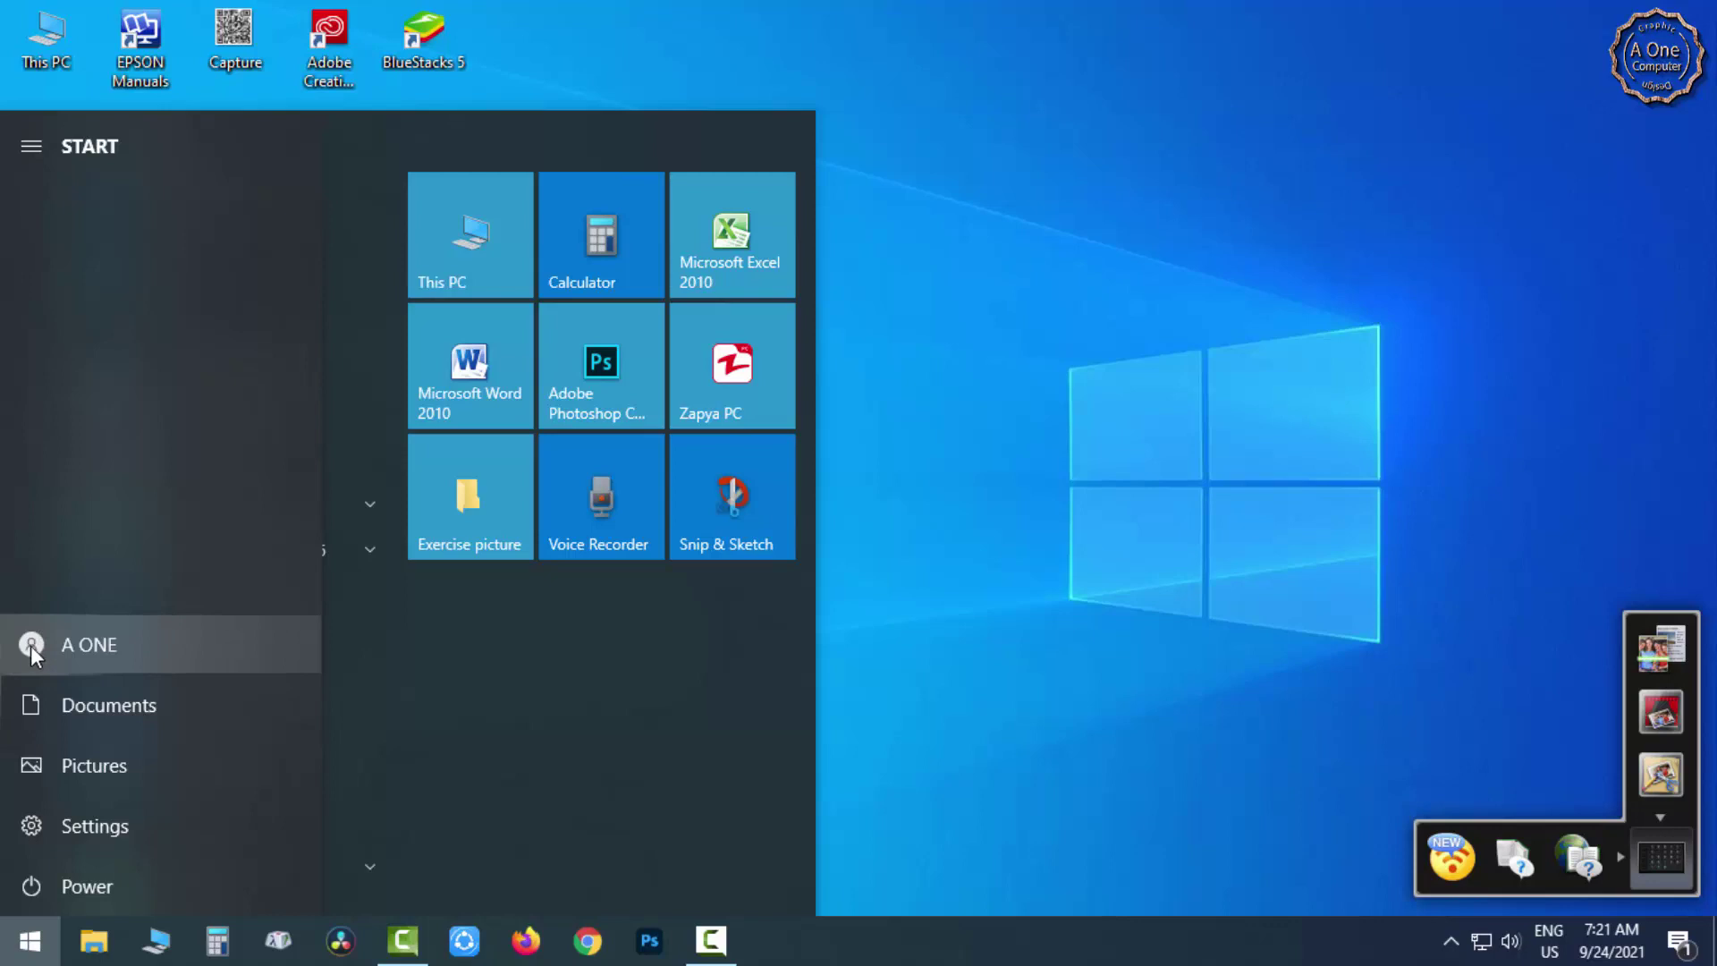
left_click(31, 646)
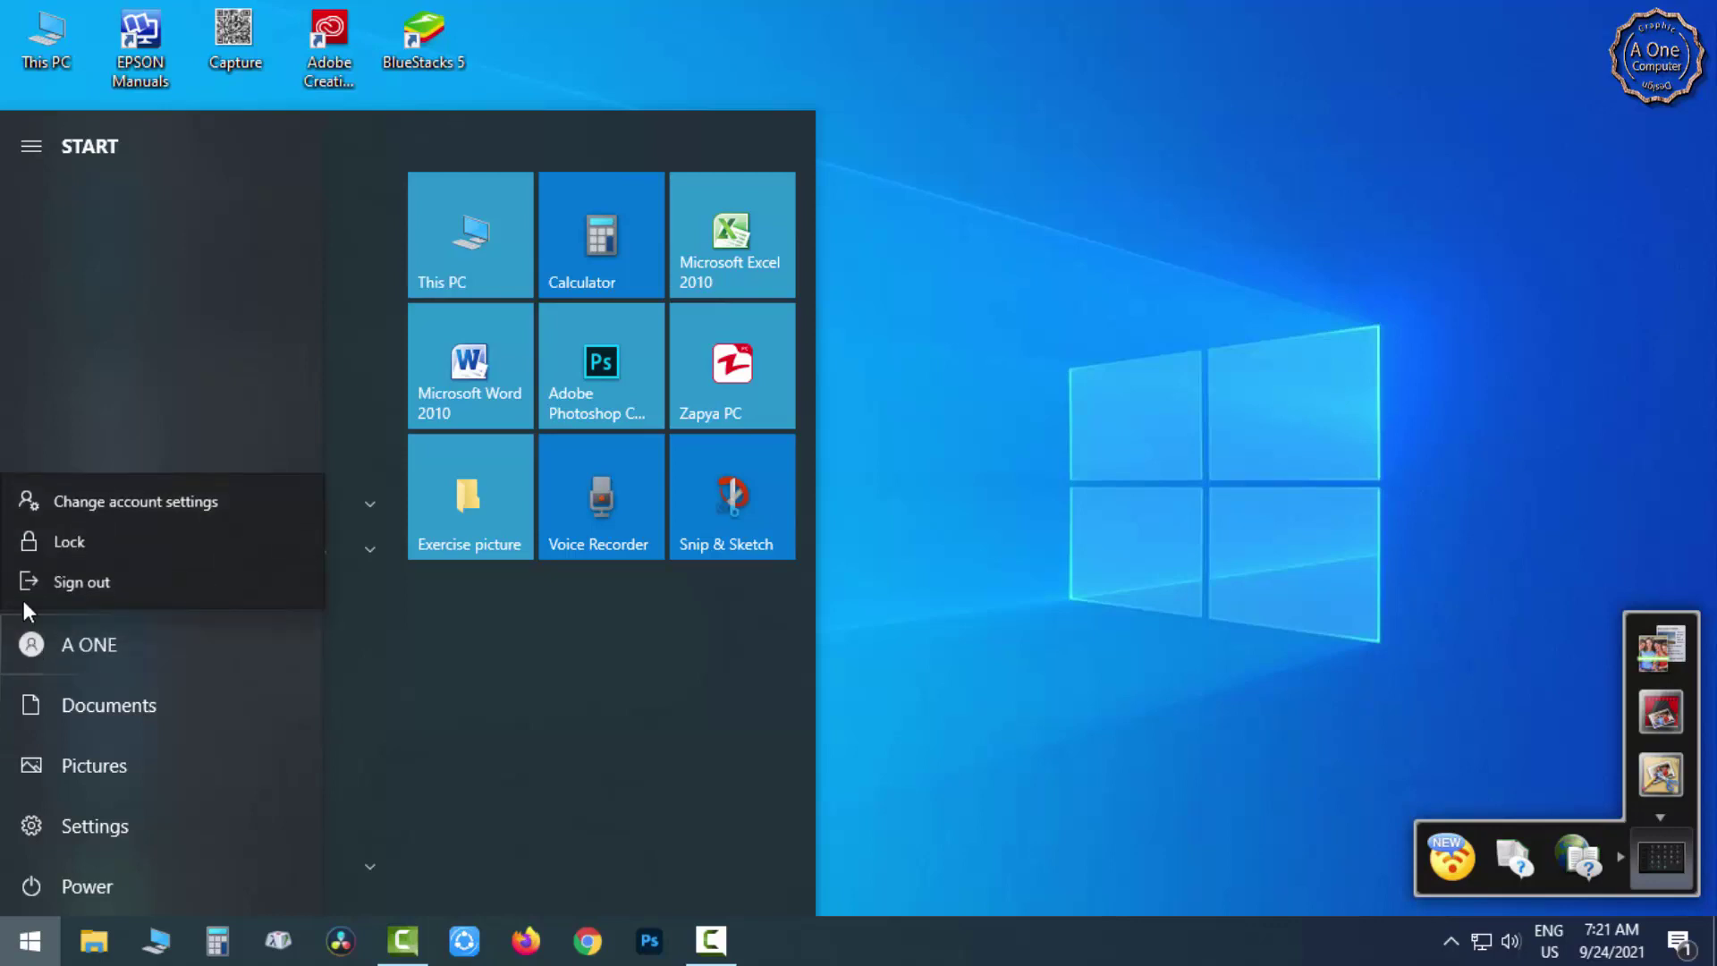
left_click(136, 503)
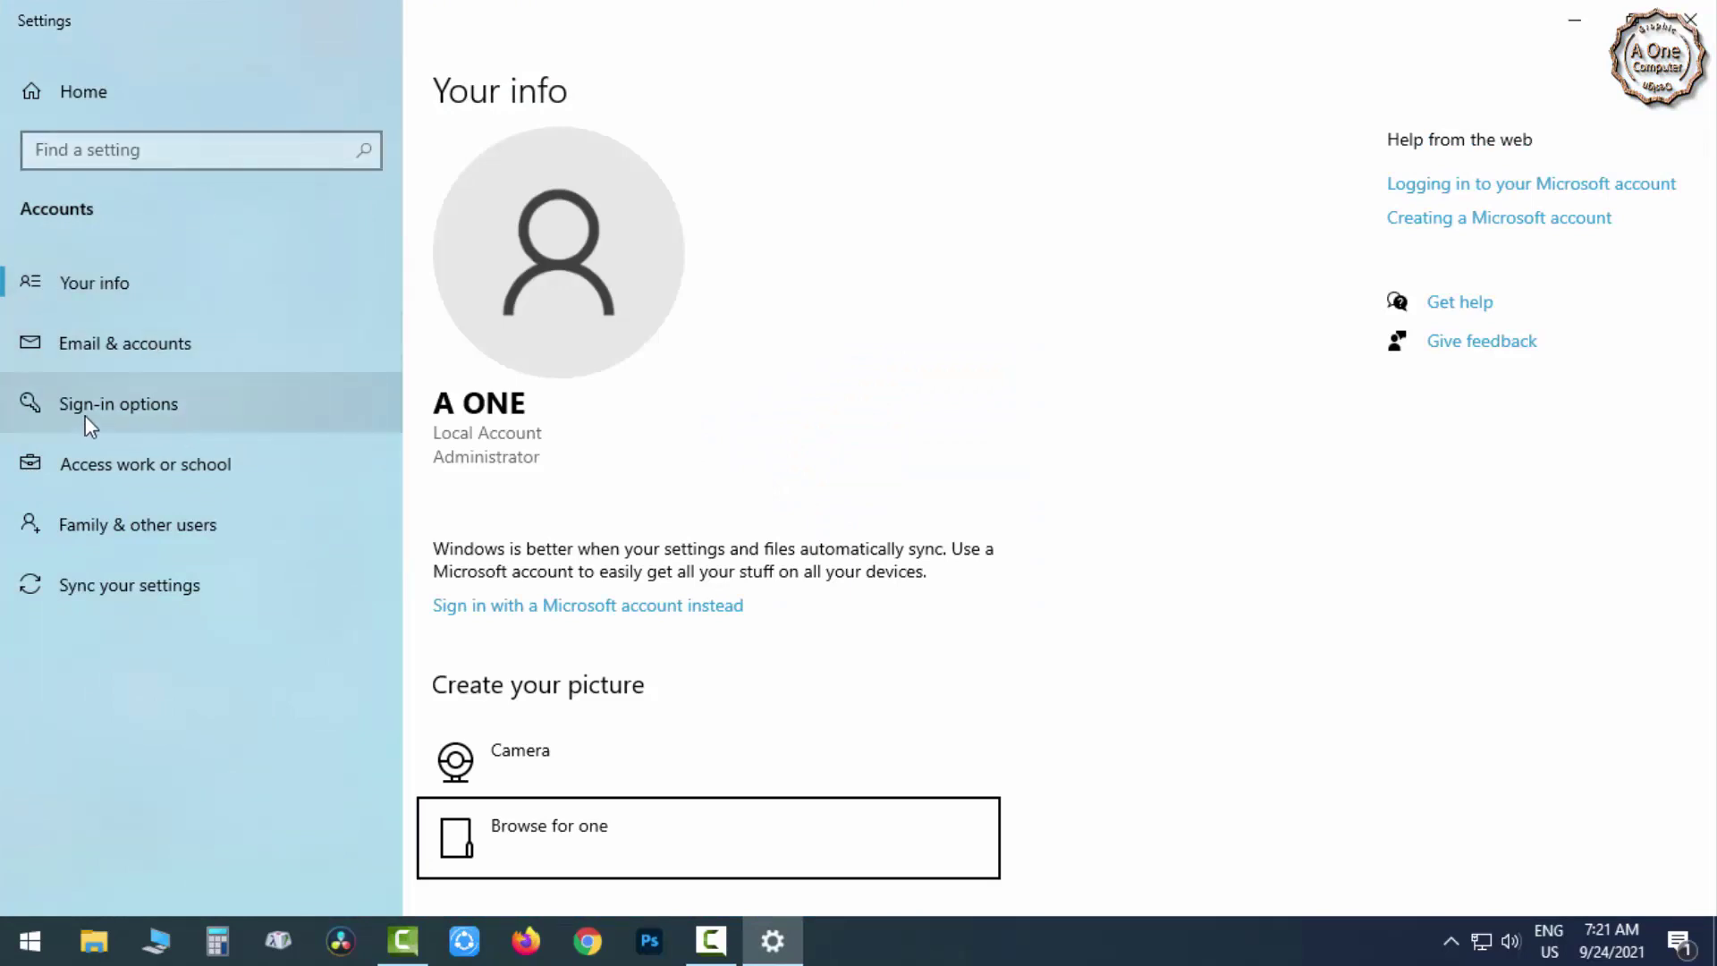
left_click(109, 409)
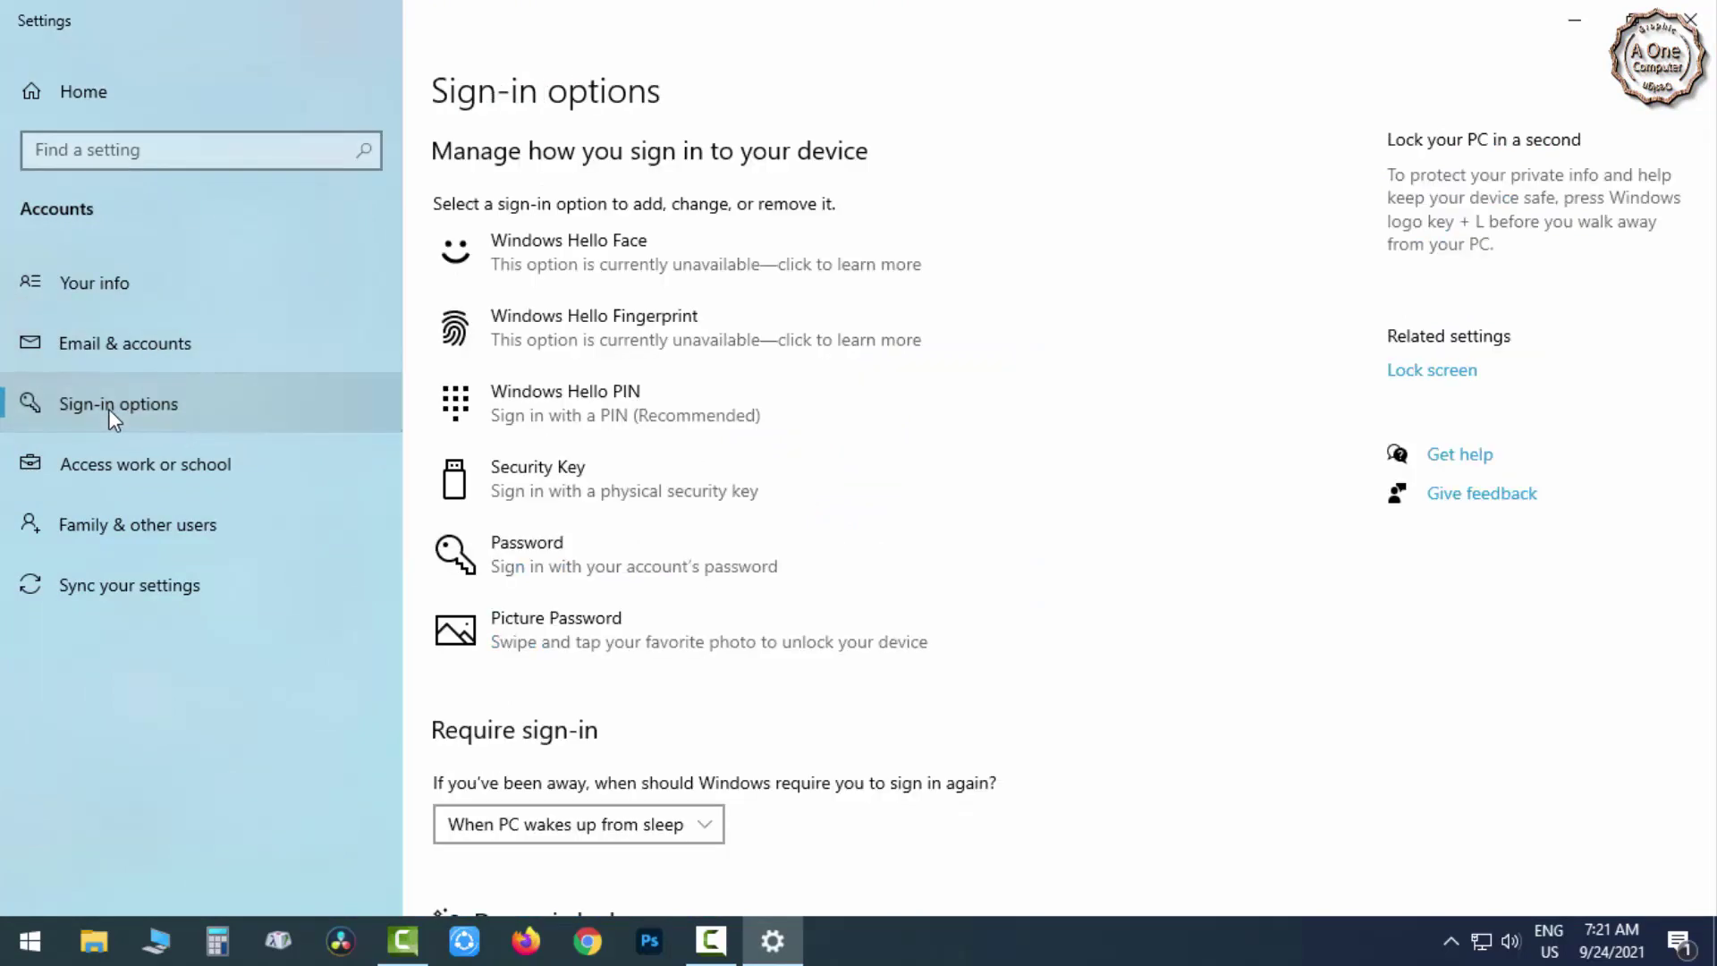
Choose Change under Password, enter and verify the current password, then continue.
left_click(499, 547)
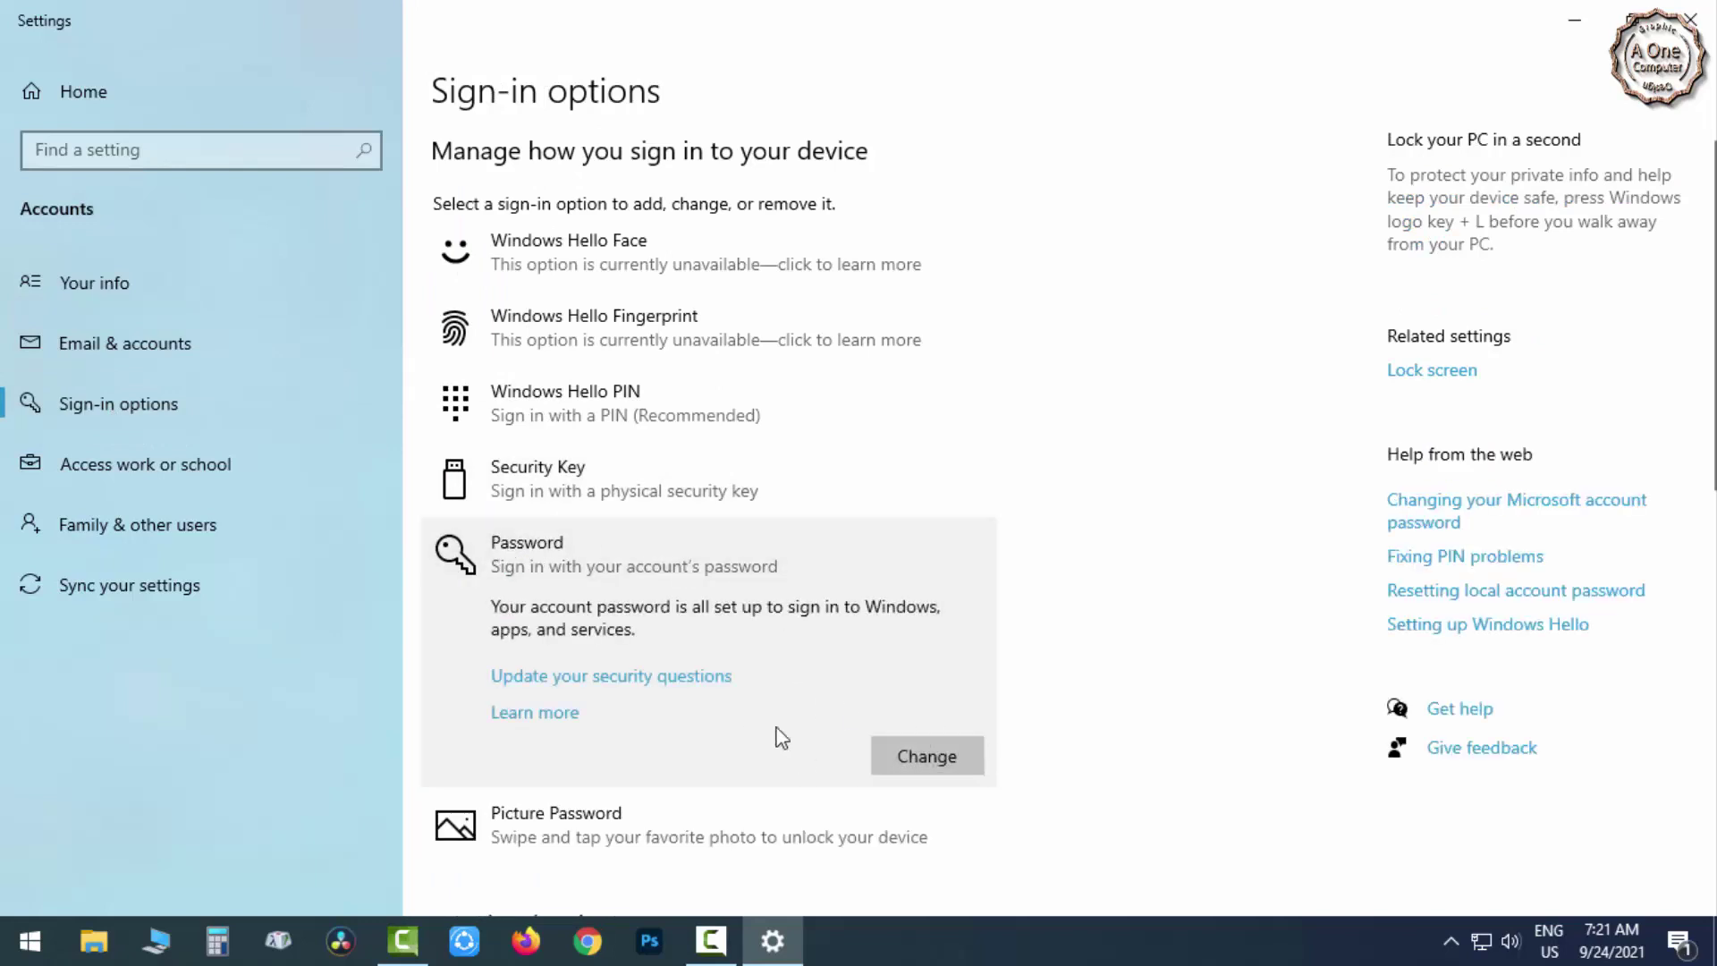
left_click(924, 759)
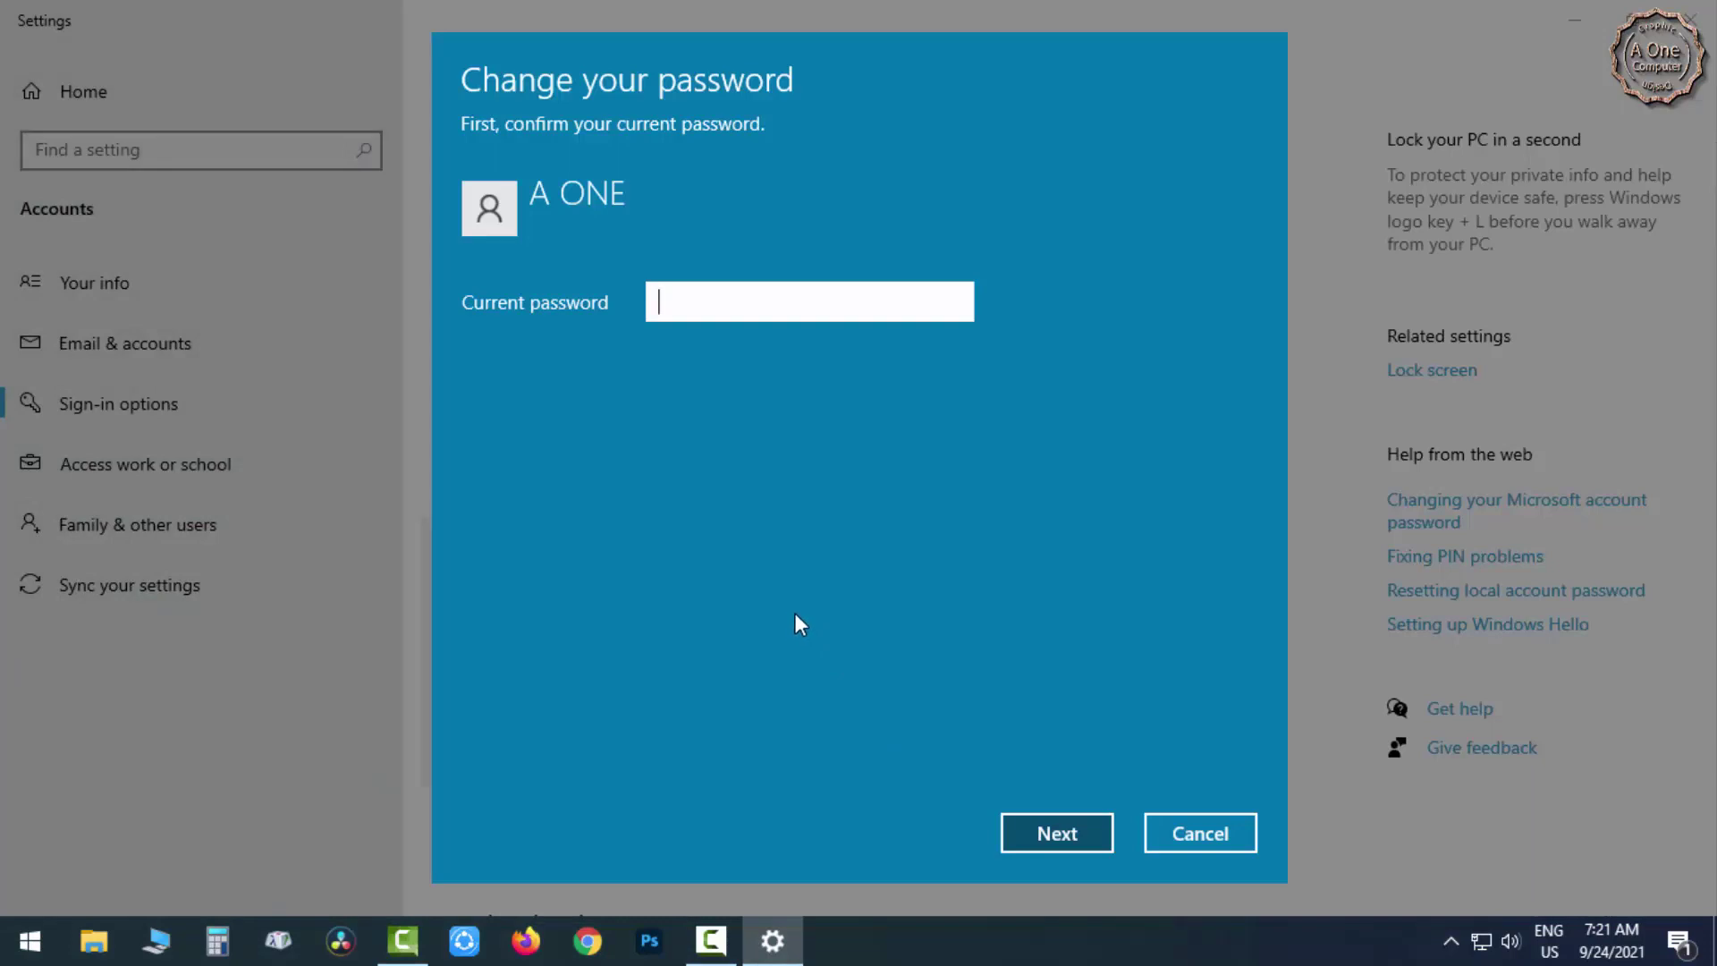
type("1234")
left_click(952, 302)
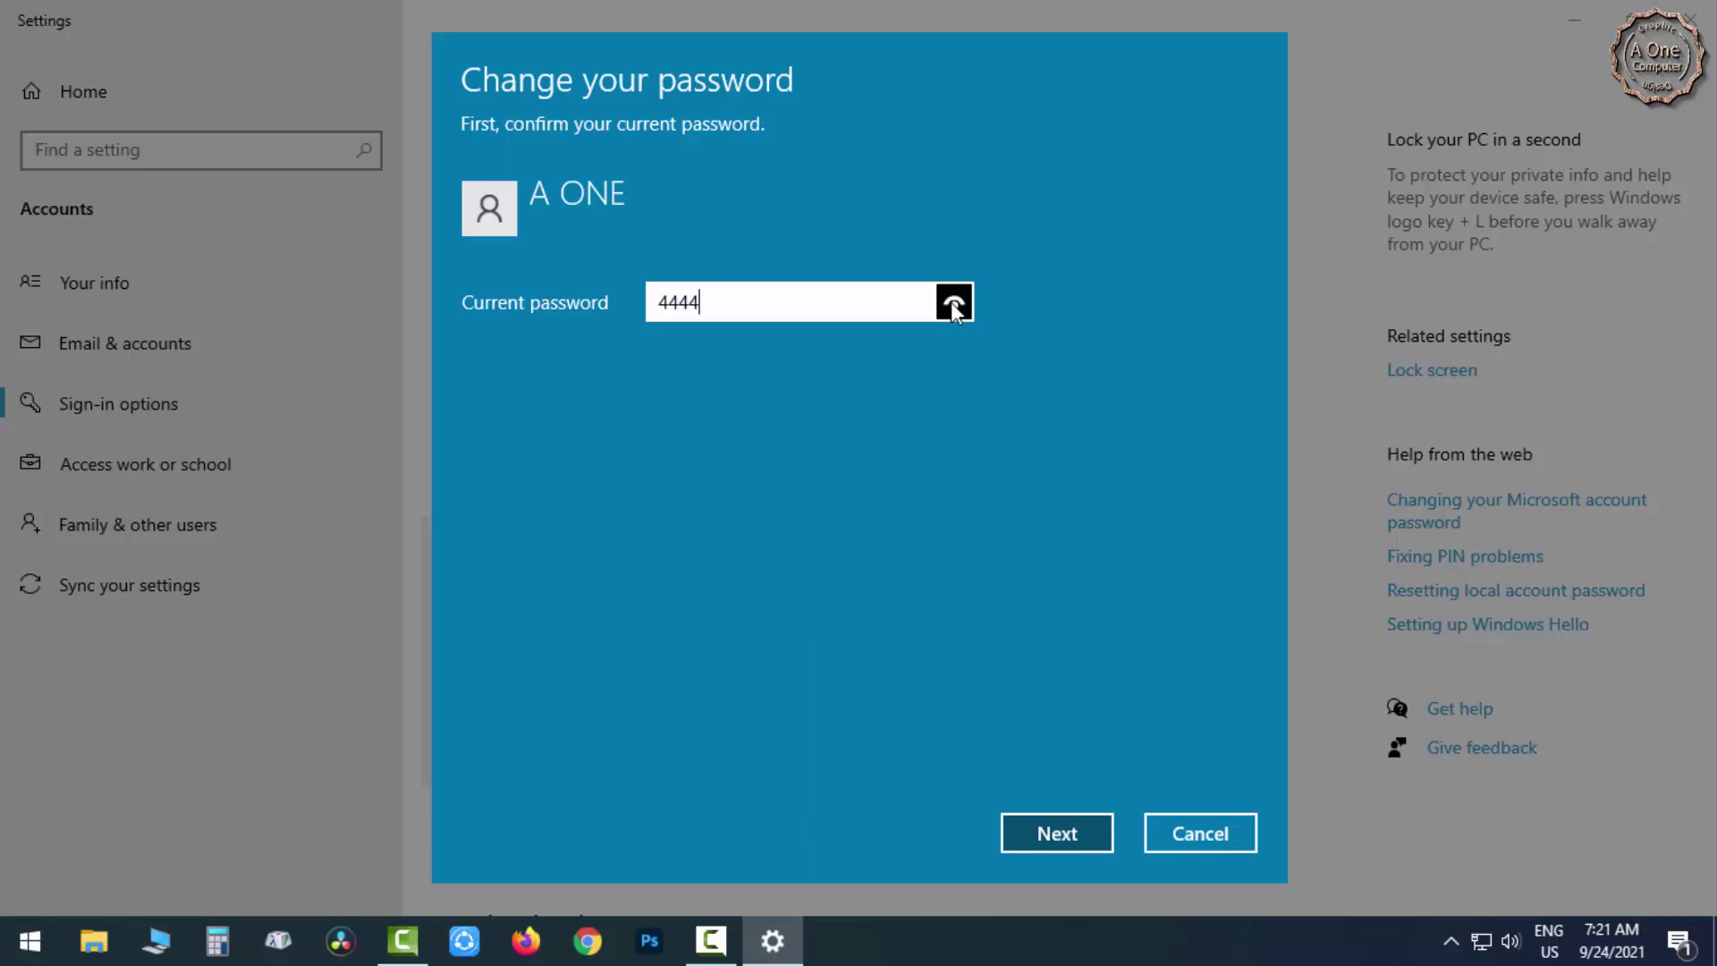
left_click_drag(954, 308, 954, 308)
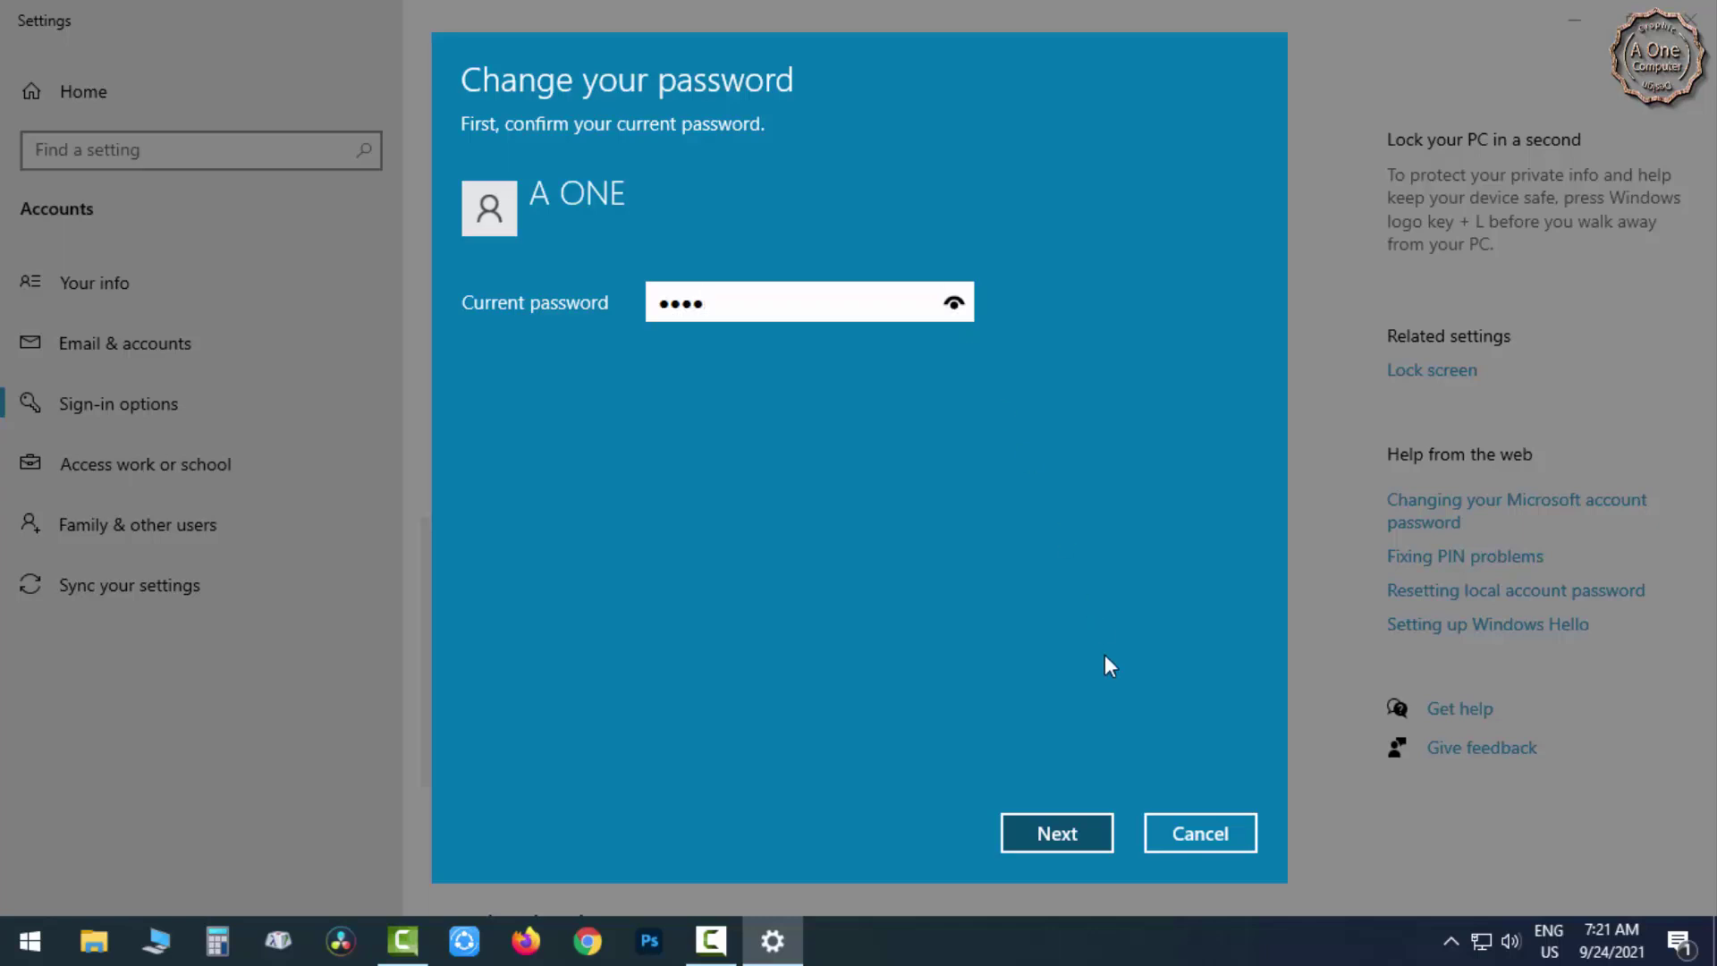
left_click(1084, 832)
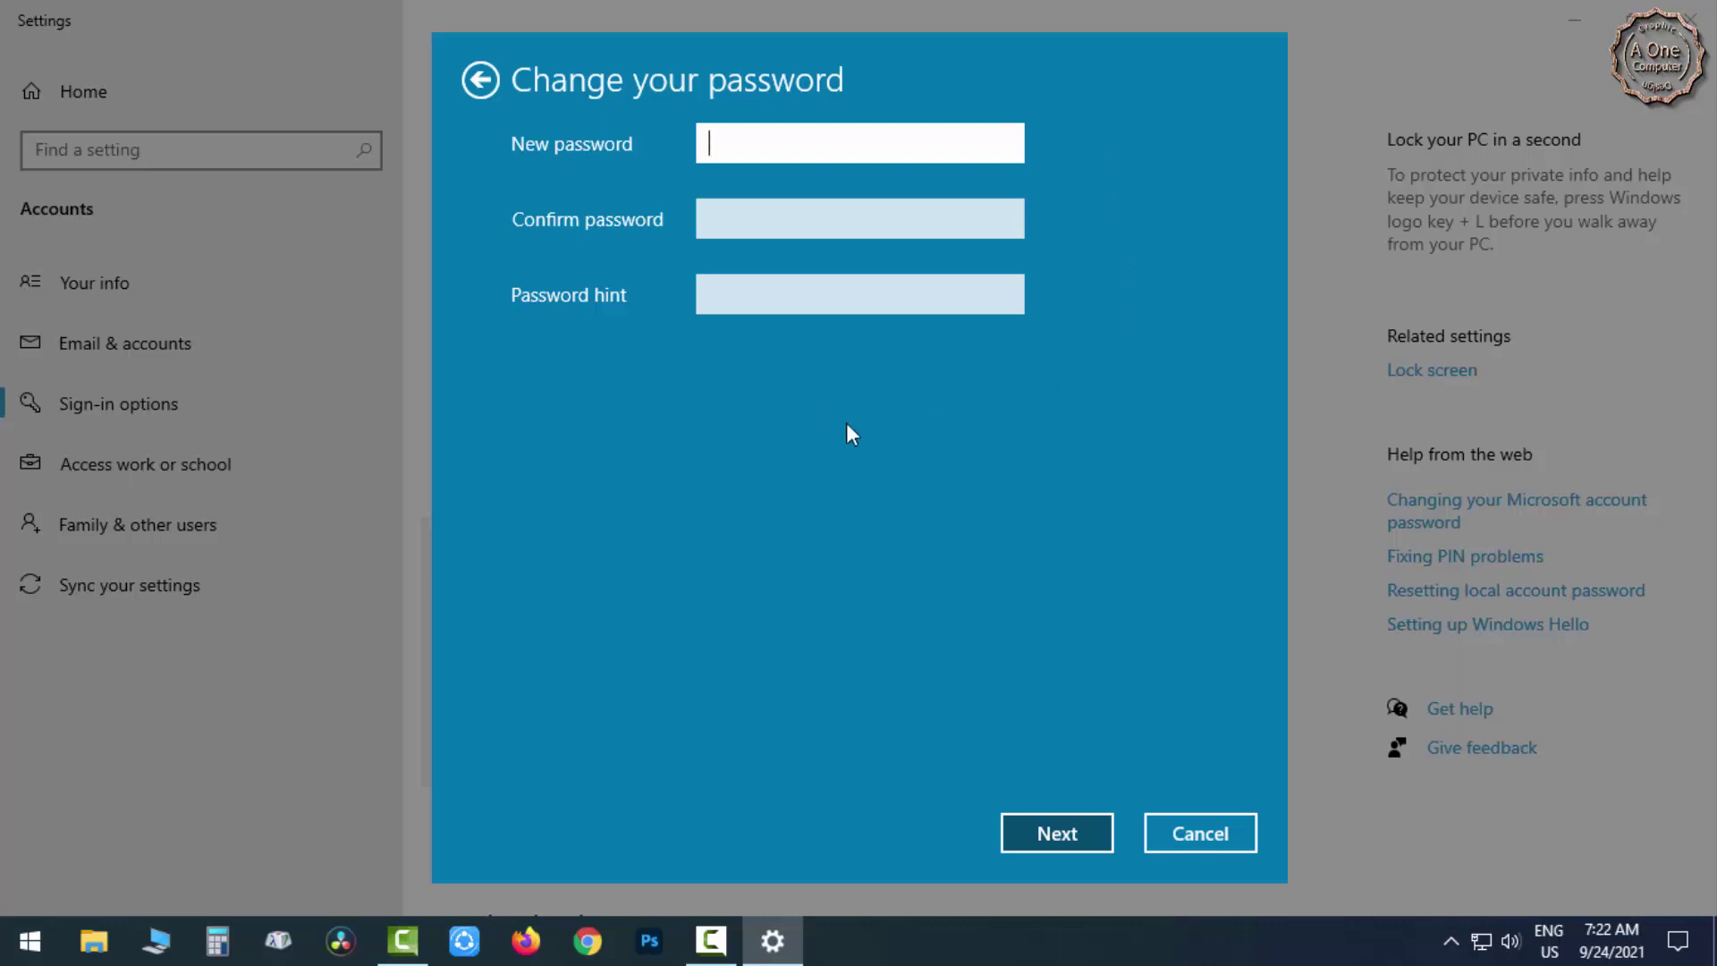
Submit the password change with all new password and hint fields left blank.
left_click(1076, 830)
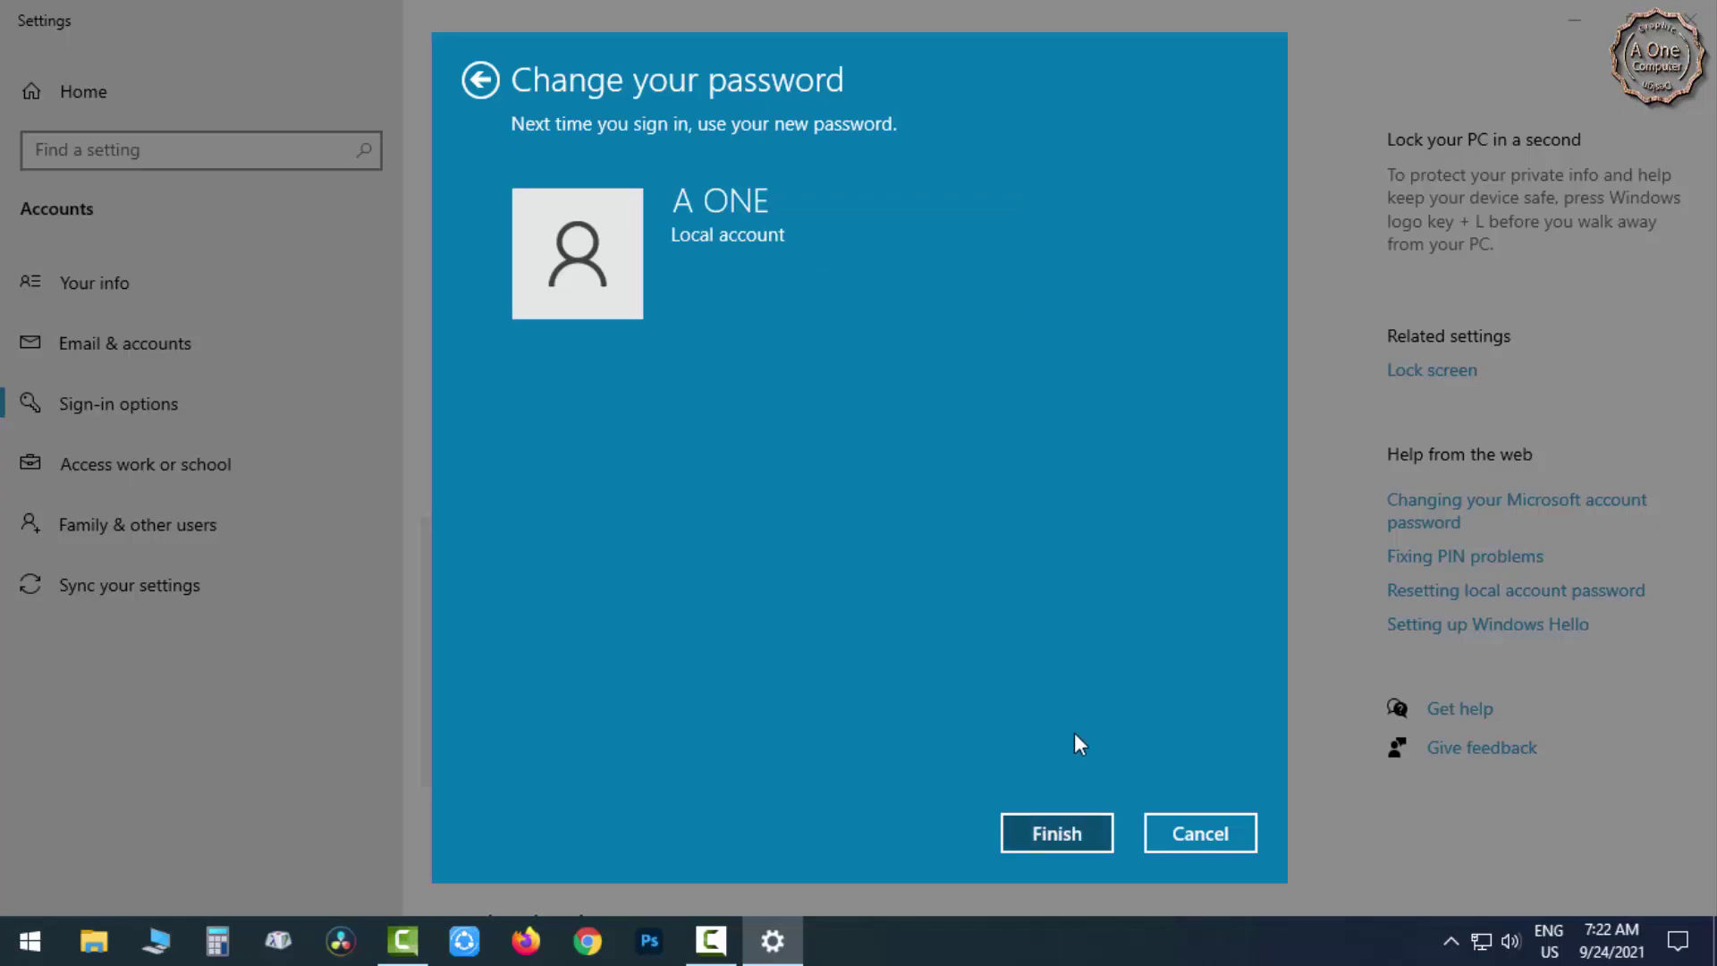
left_click(1065, 832)
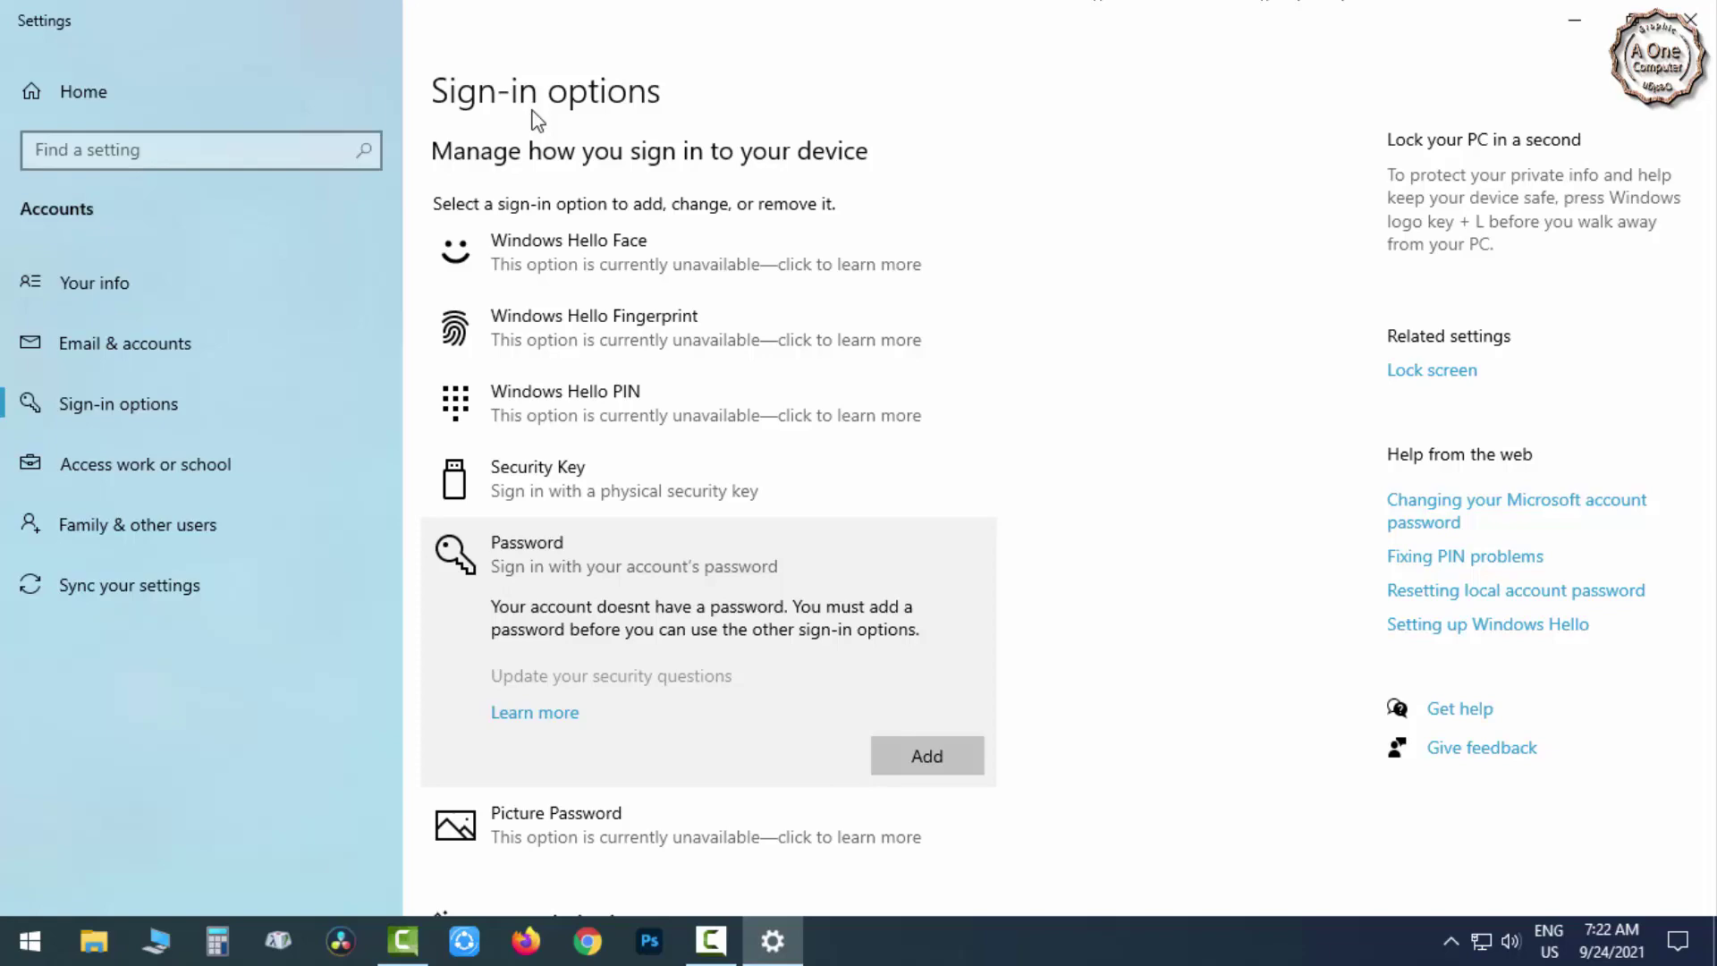
Close the Settings window.
left_click(1697, 20)
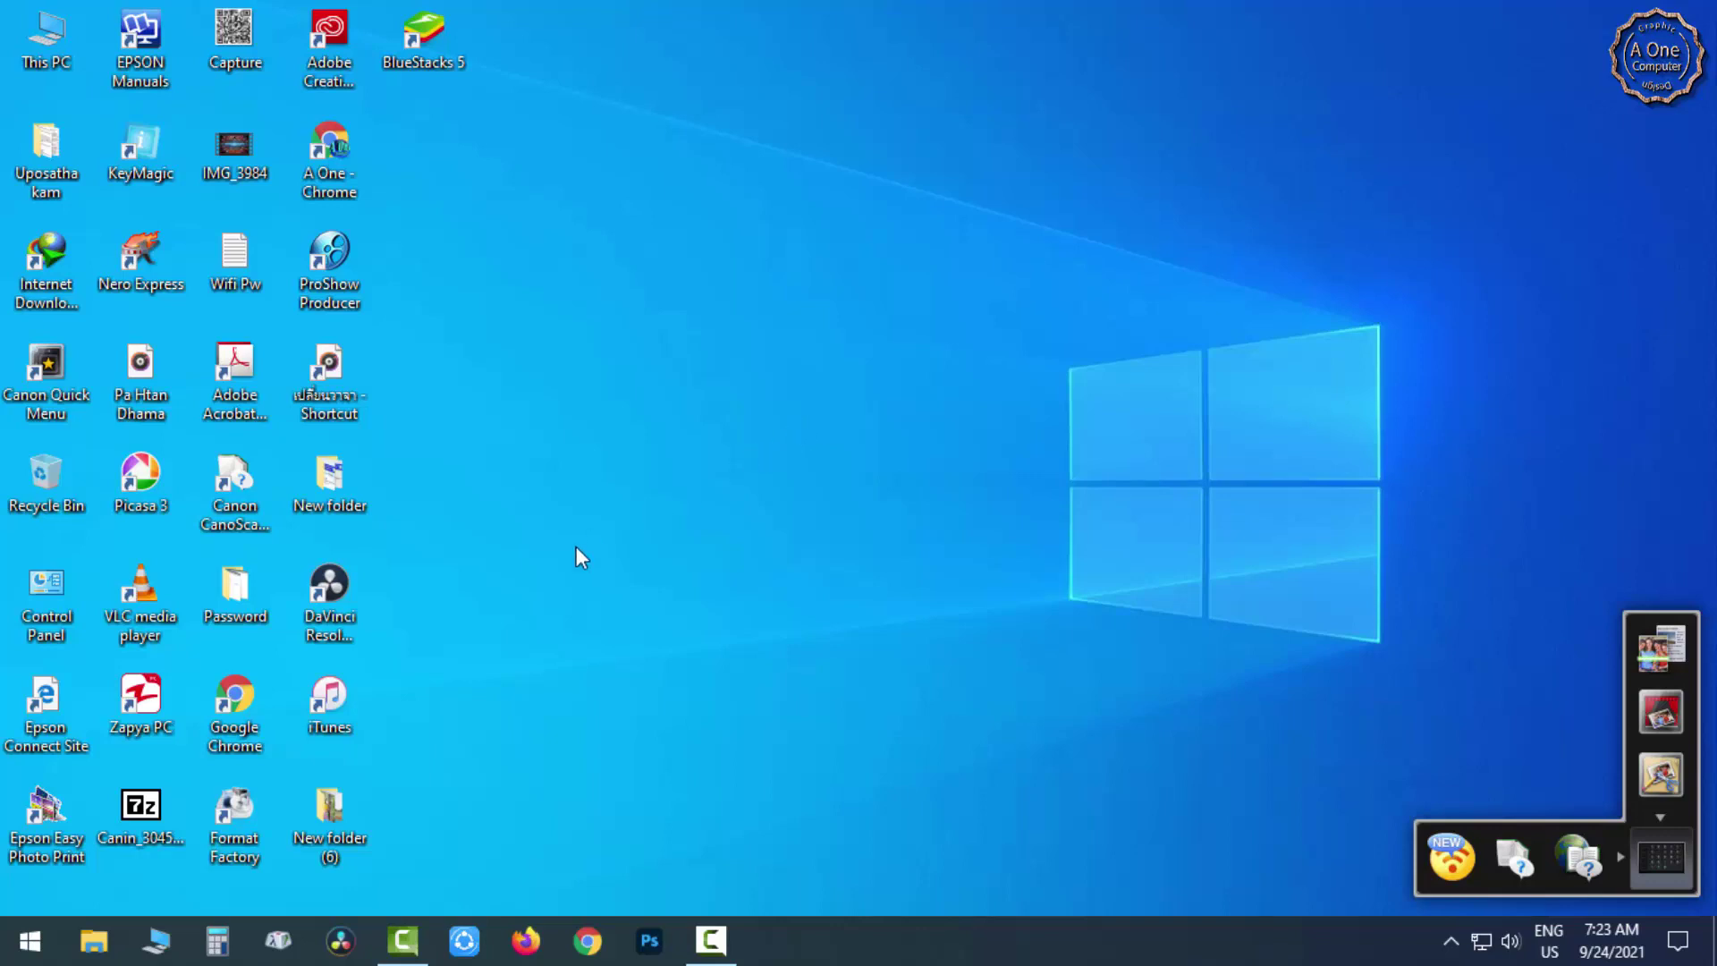
Open the desktop Password folder and view screenshot 1.jpg in Picasa Photo Viewer.
double_click(245, 594)
left_click(368, 236)
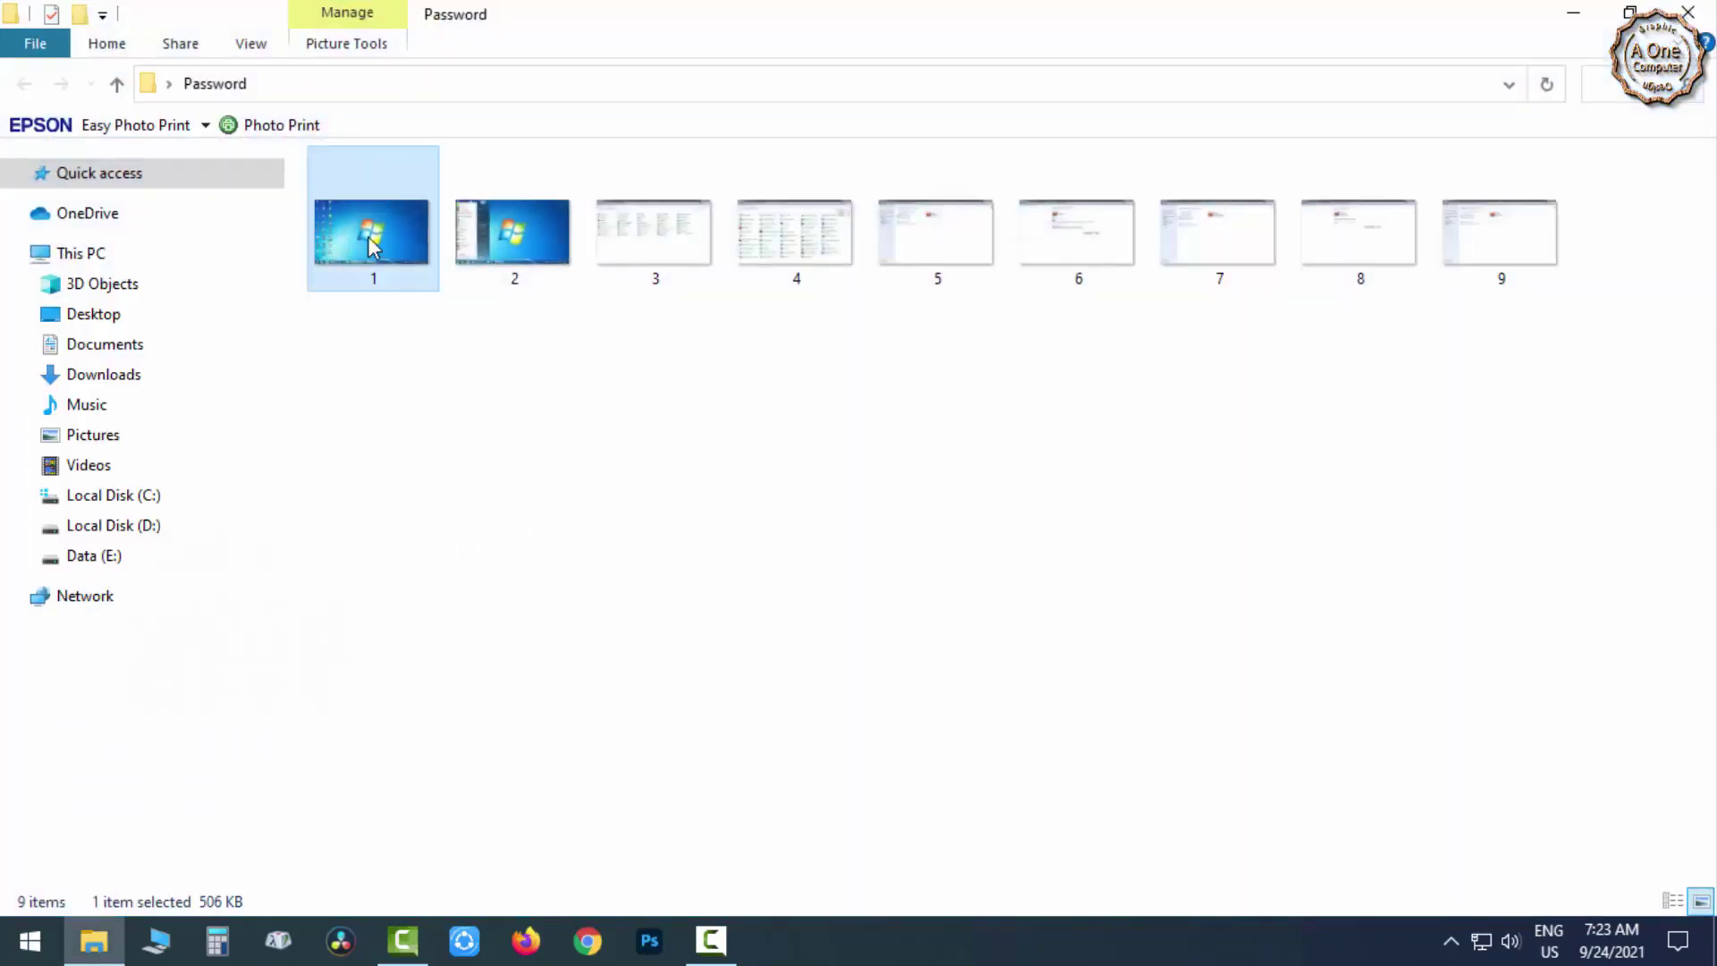
double_click(368, 237)
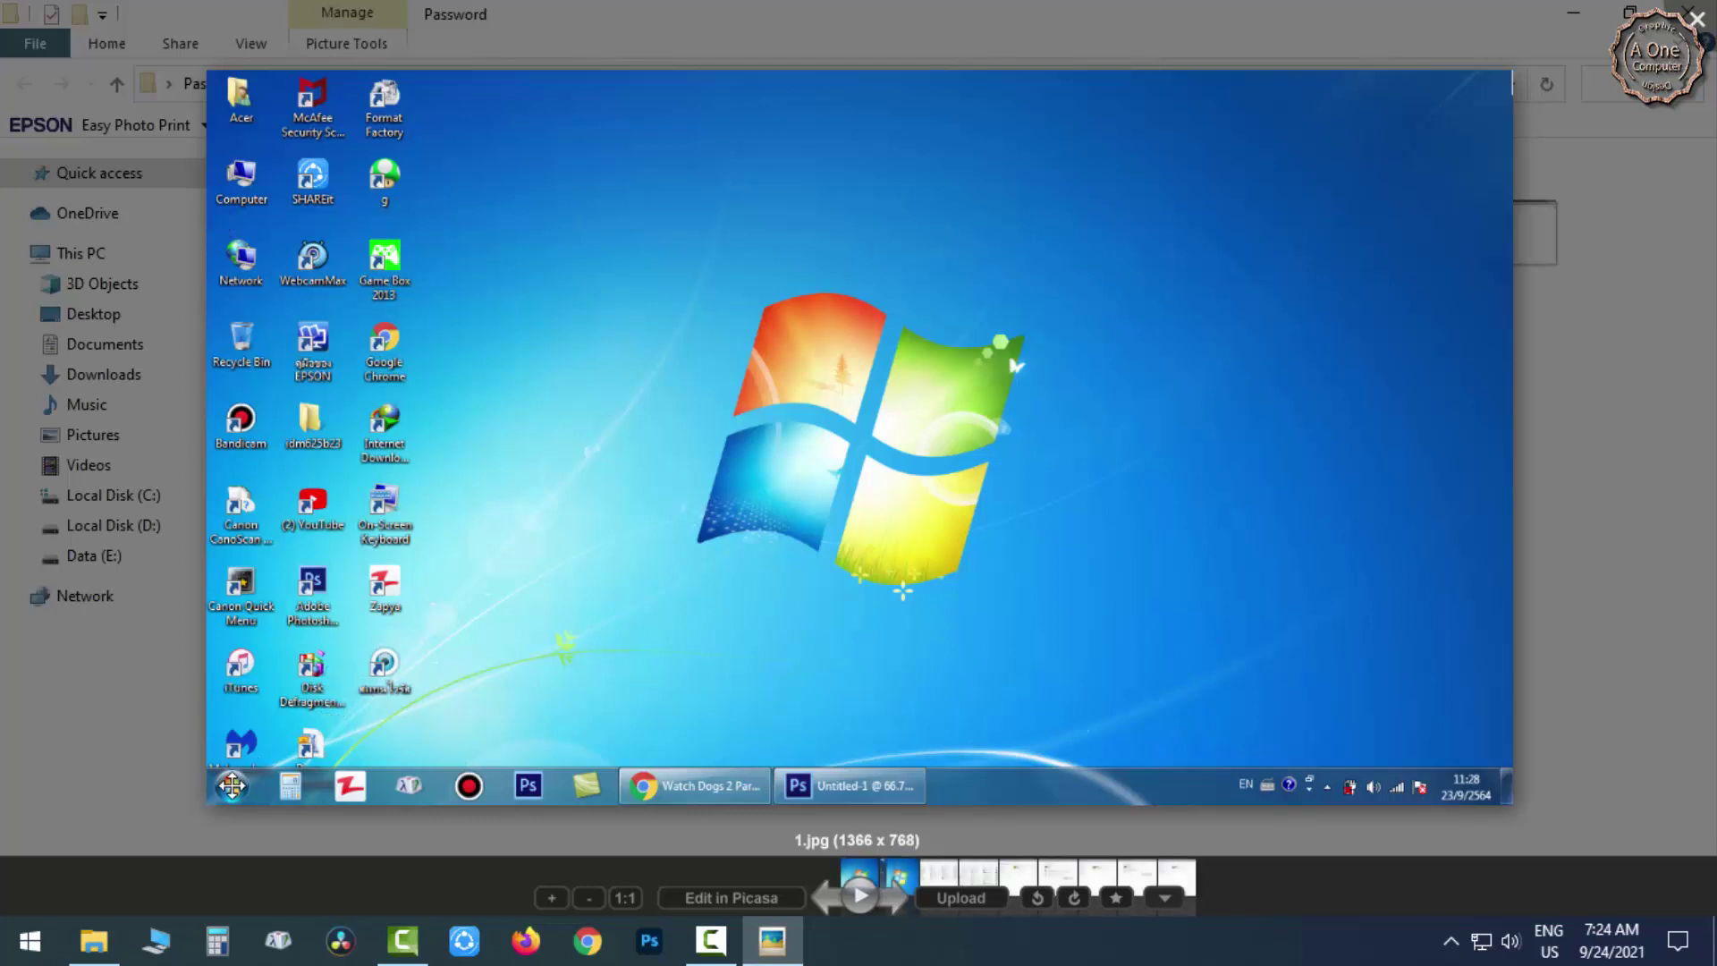
Advance past 2.jpg to 3.jpg, the All Control Panel Items list in Small icons view.
scroll(237, 787, "up", 1)
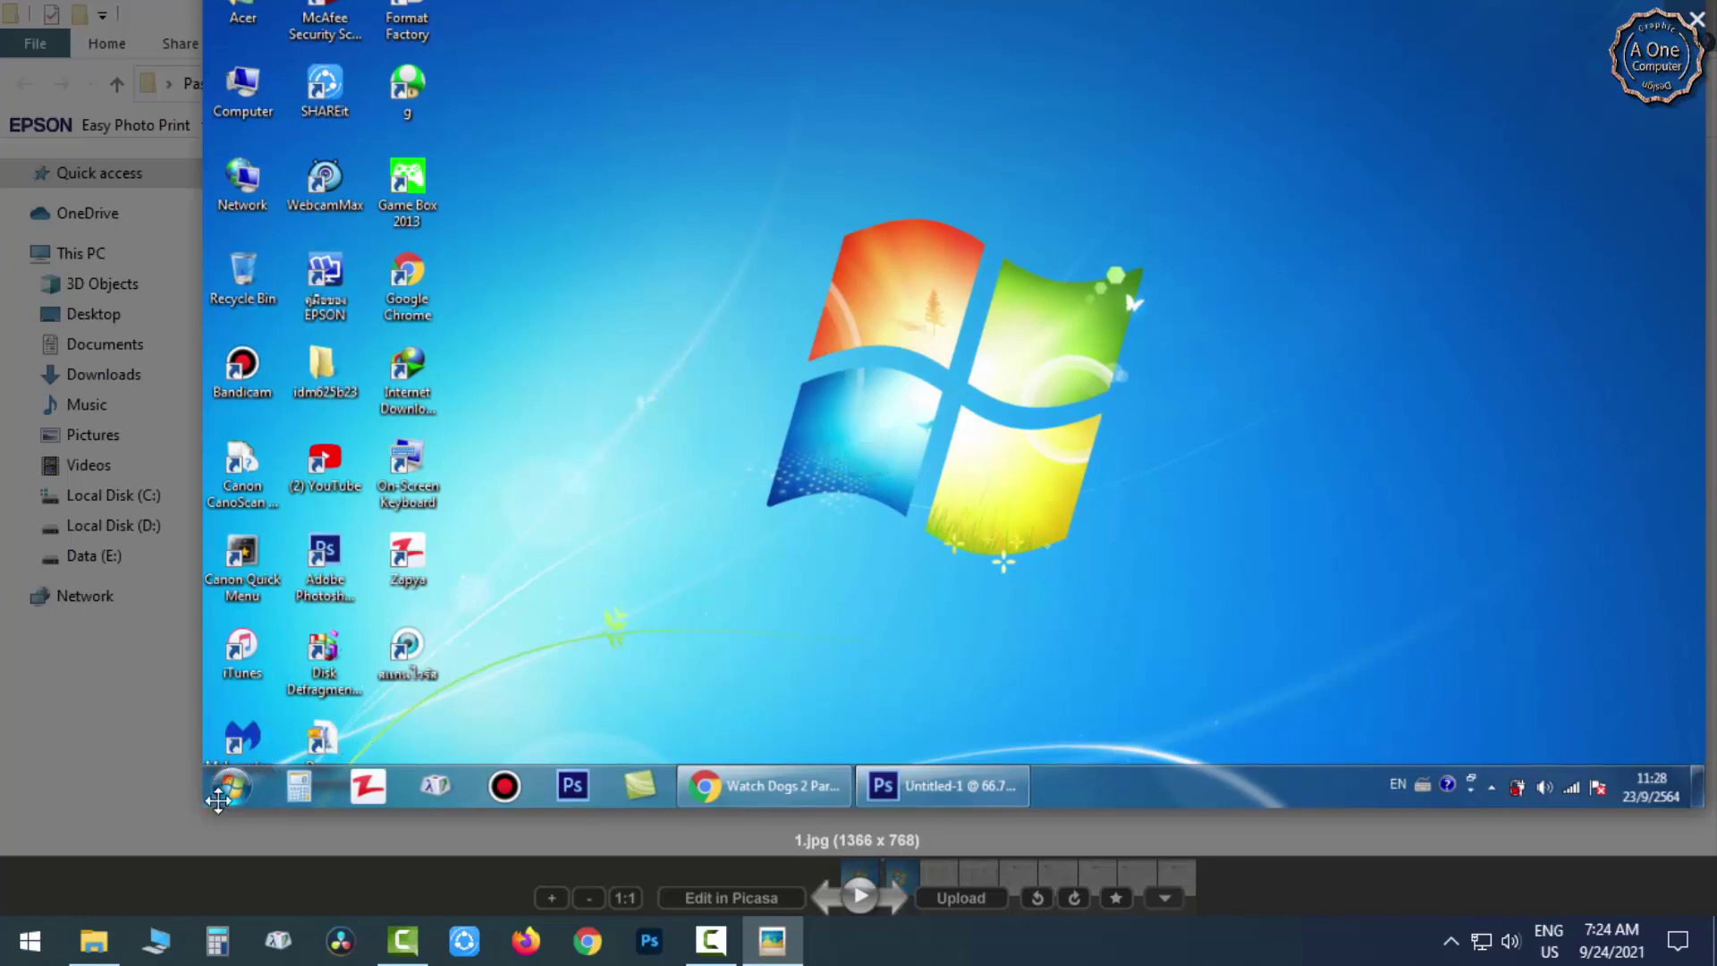
left_click(892, 897)
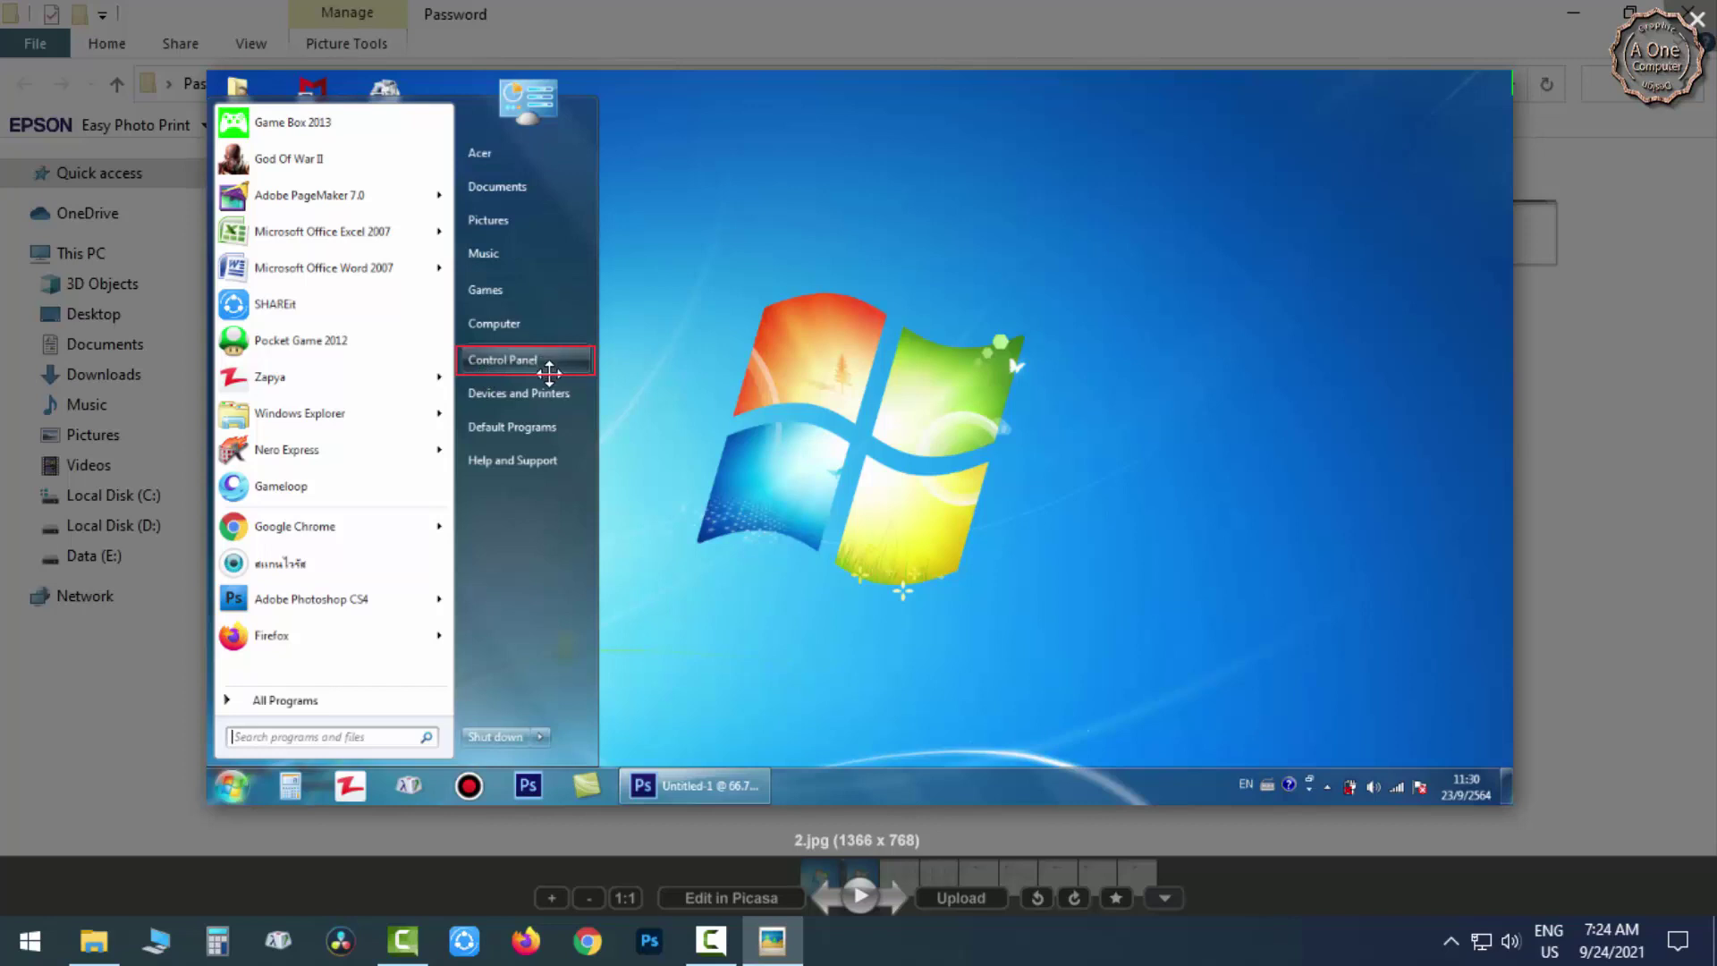
left_click(894, 898)
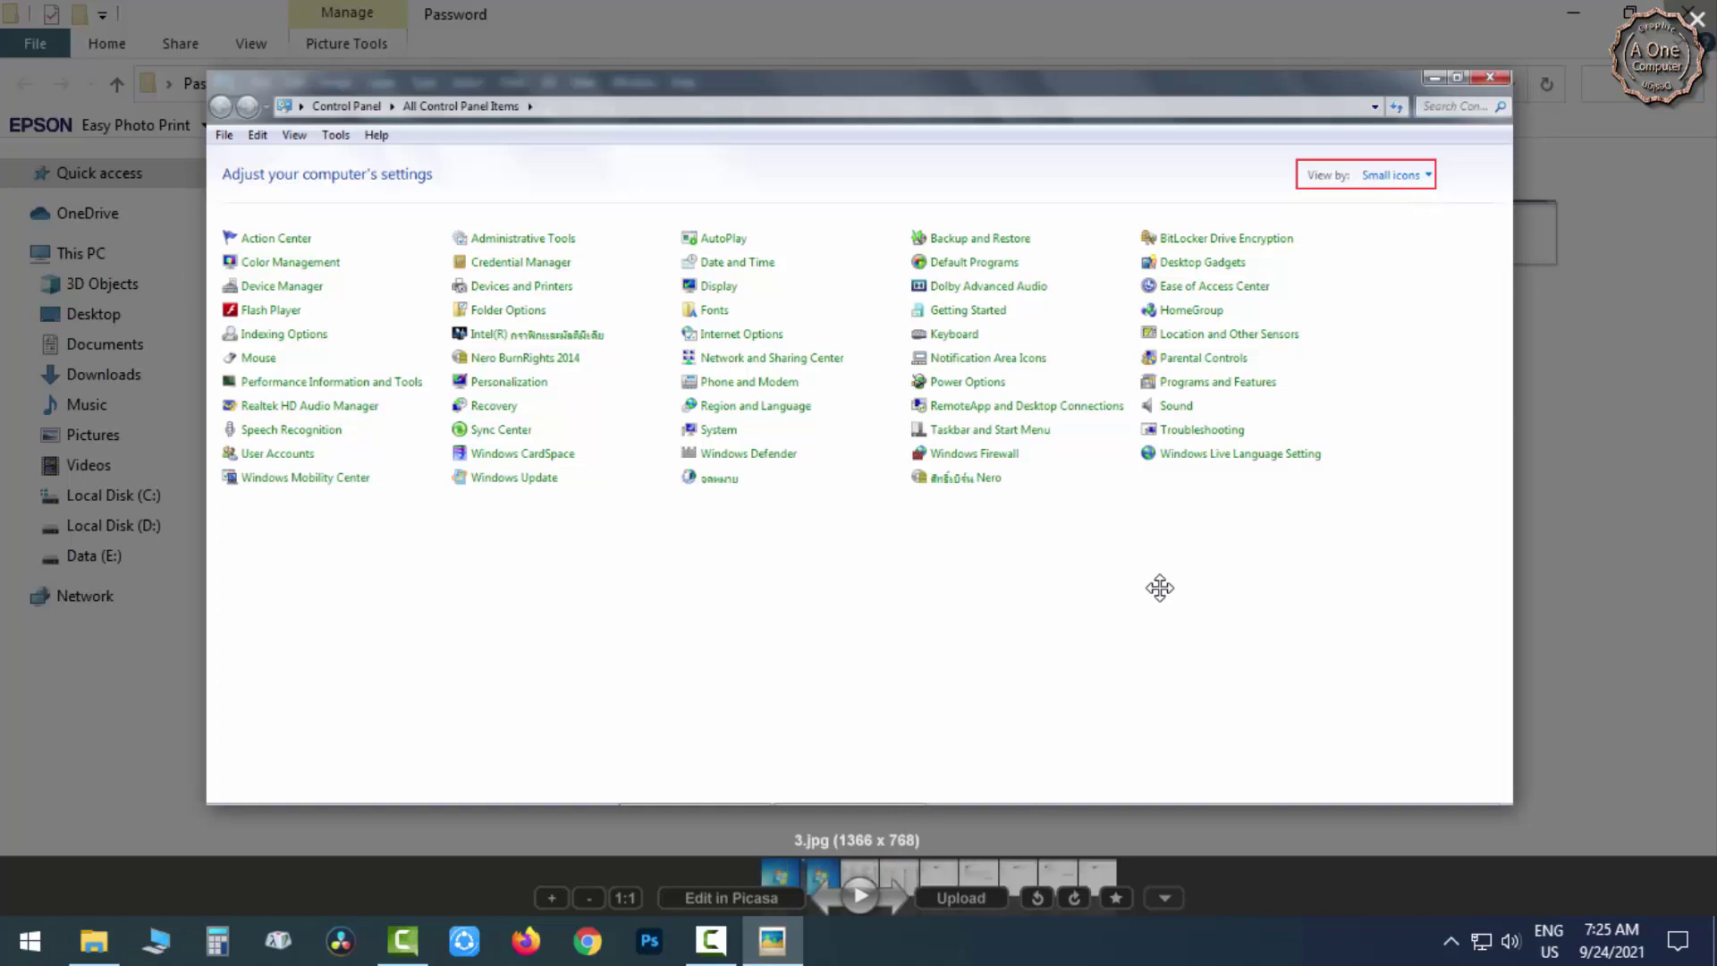
Advance past 4.jpg to the User Accounts screenshot 5.jpg and zoom in on it.
left_click(906, 901)
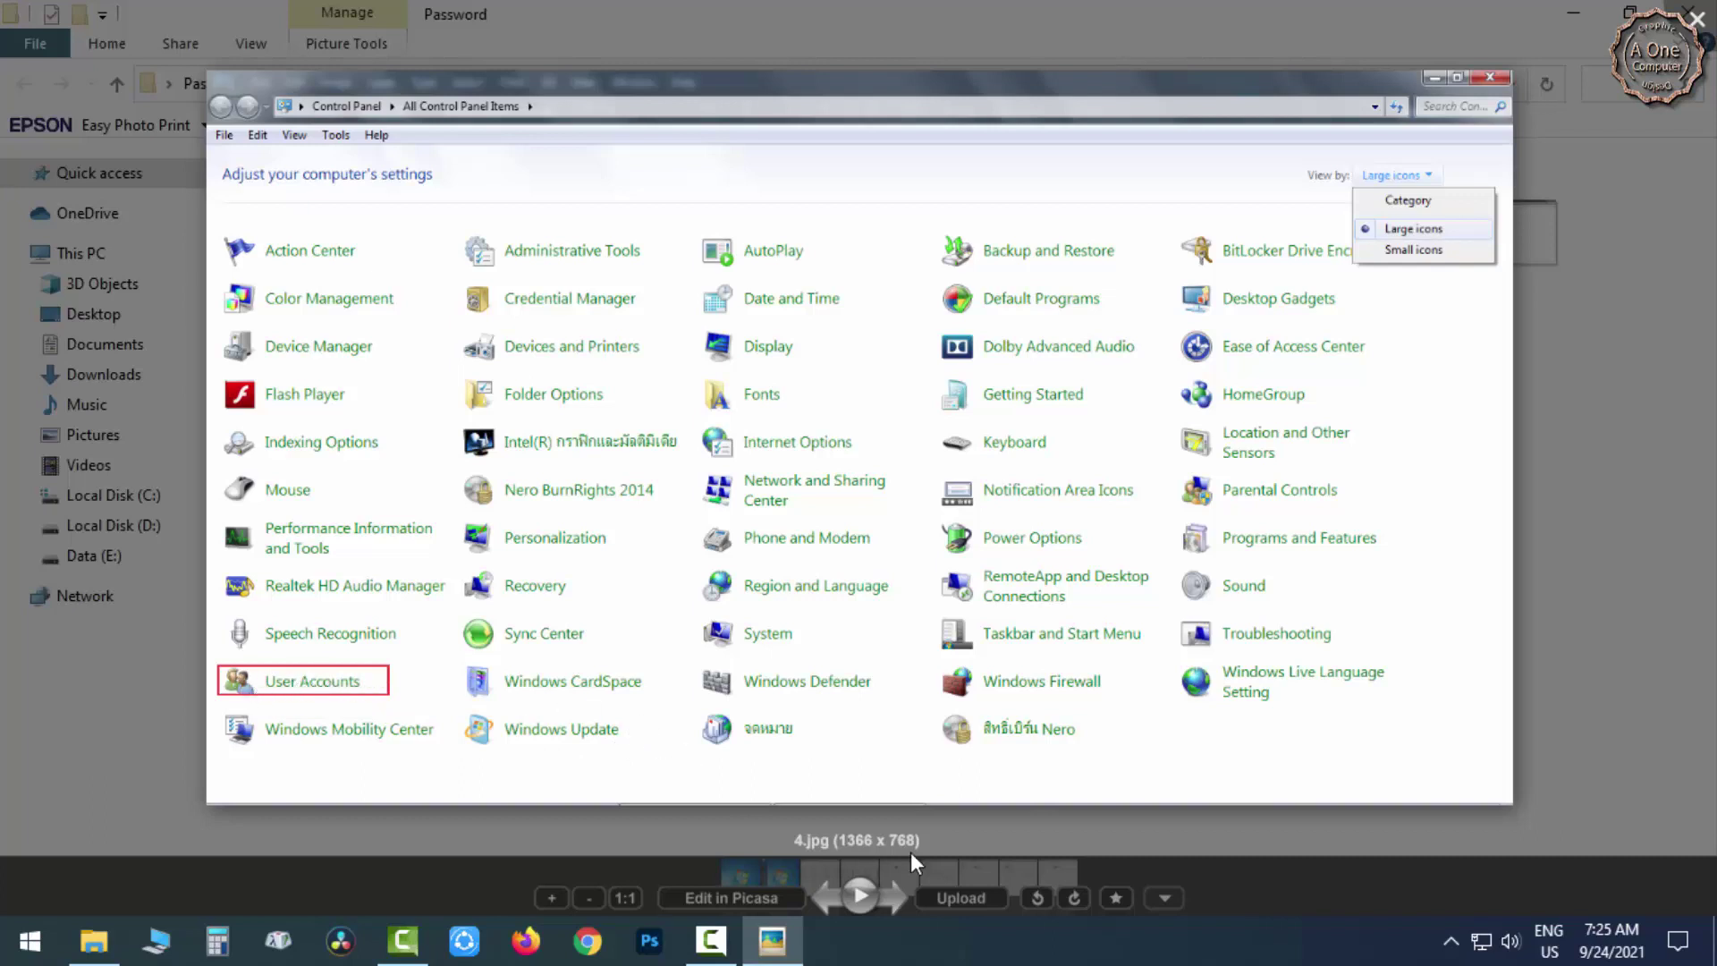
left_click(899, 896)
left_click(899, 896)
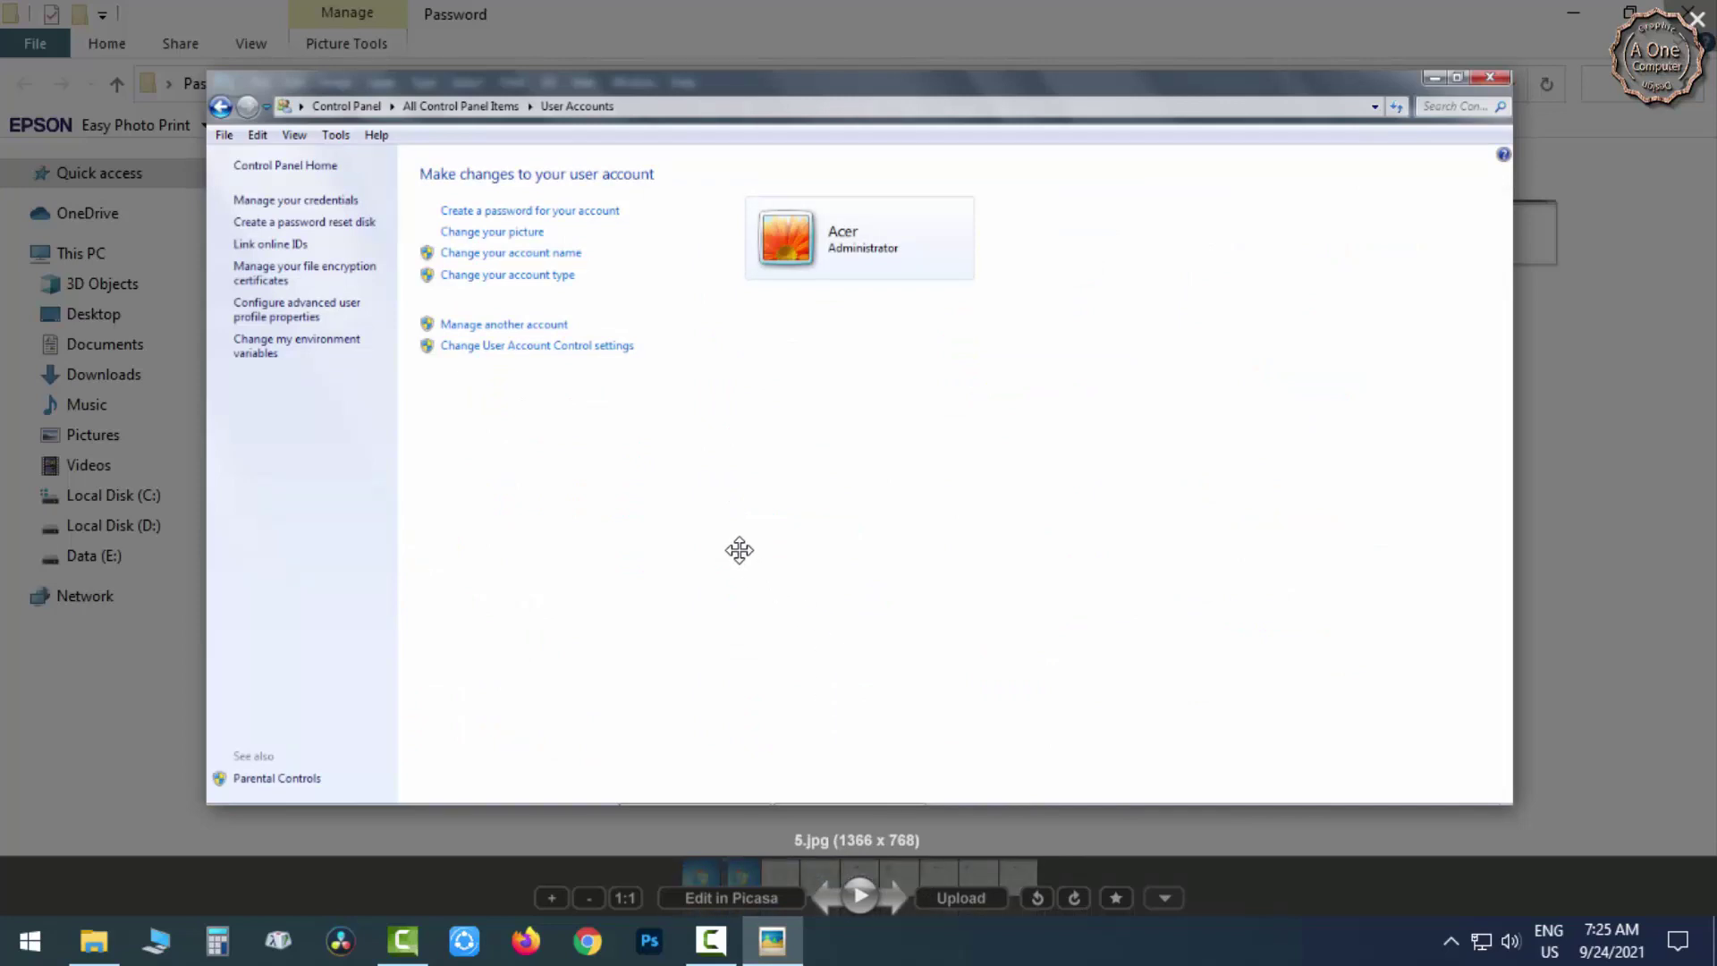
scroll(728, 540, "up", 2)
scroll(731, 537, "up", 1)
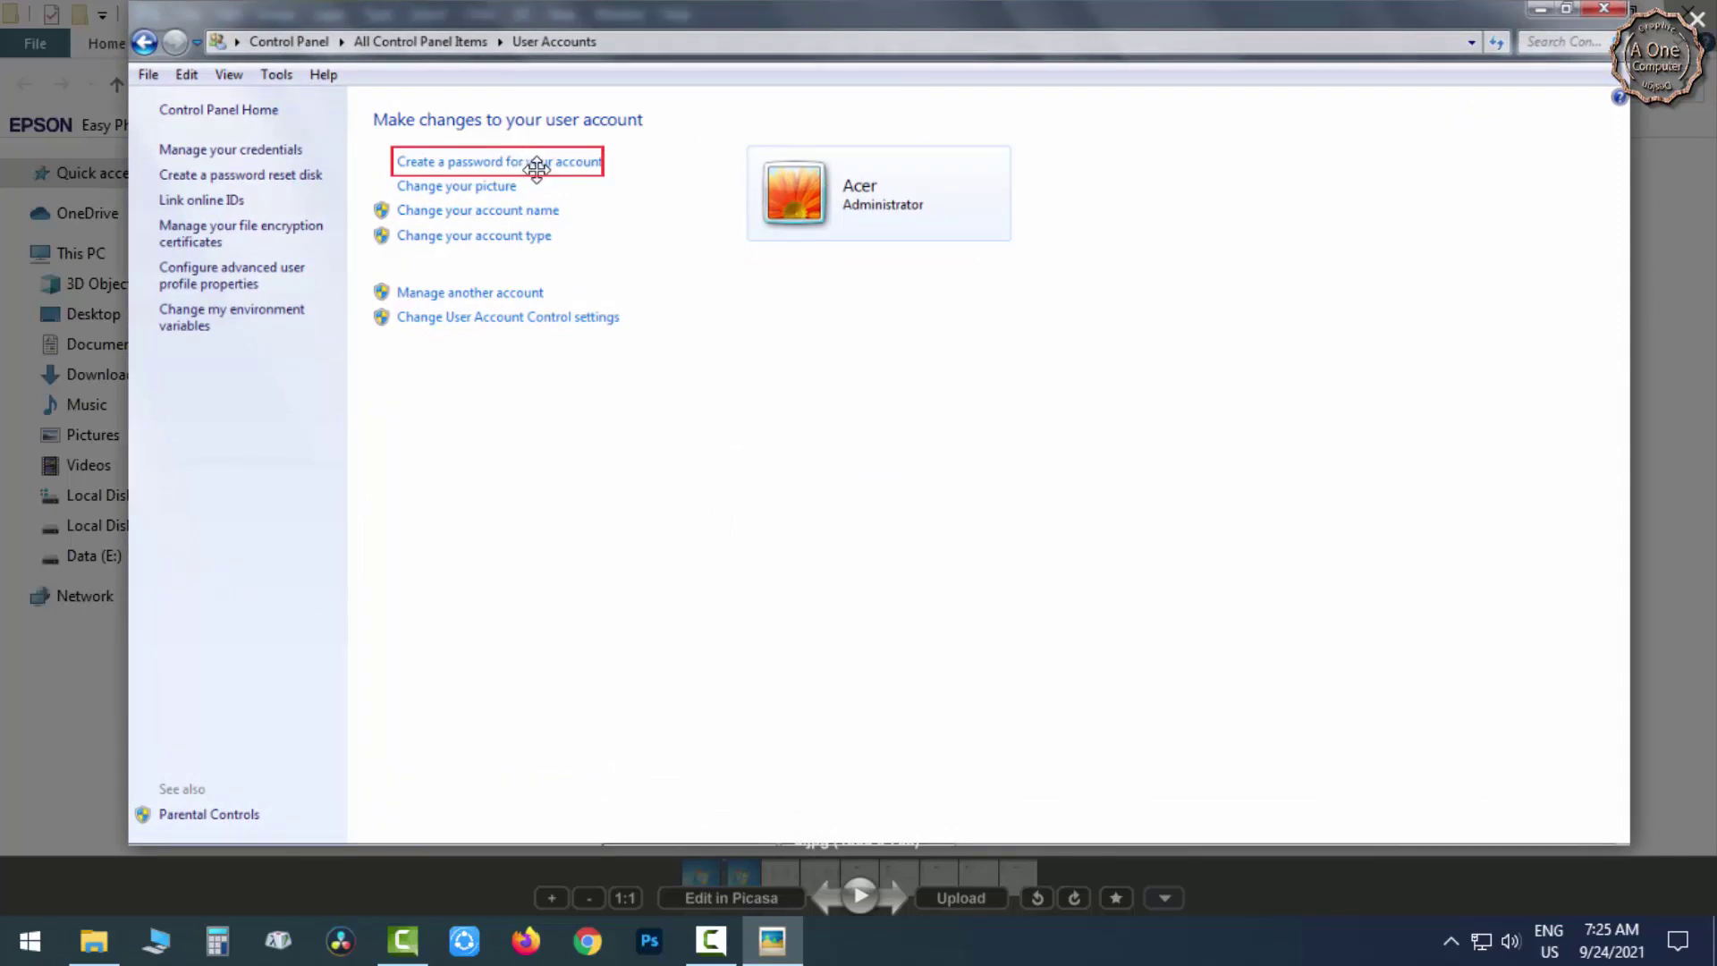
left_click(892, 899)
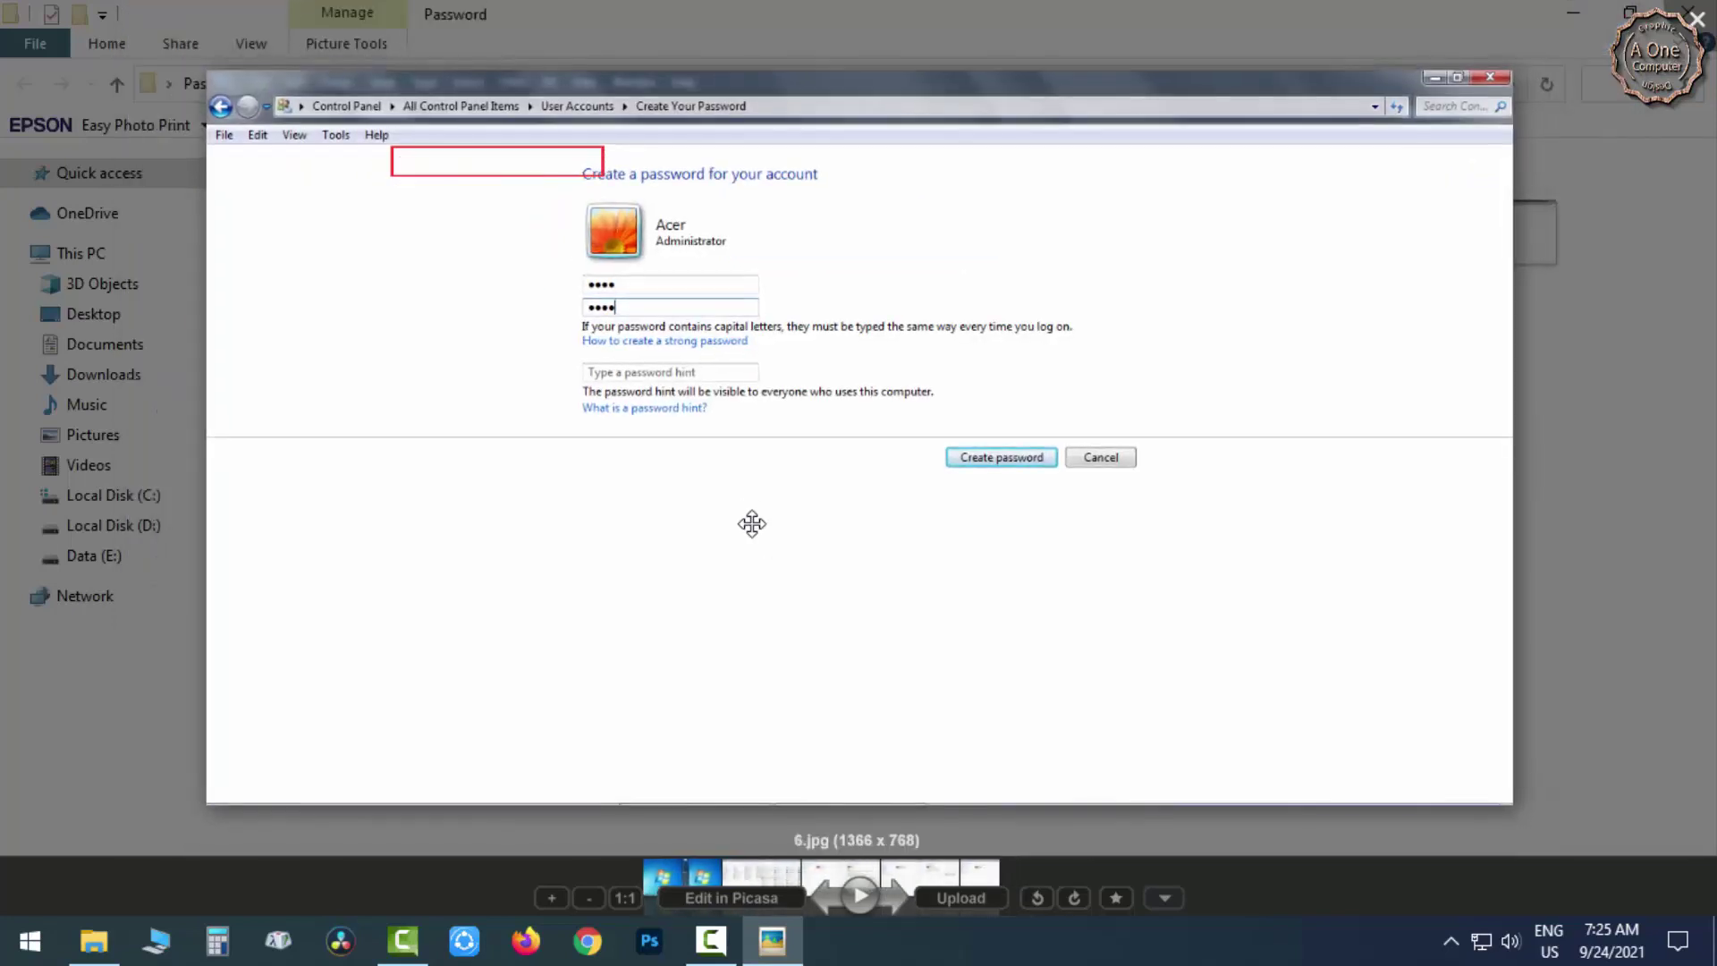
scroll(790, 444, "up", 3)
scroll(790, 444, "down", 2)
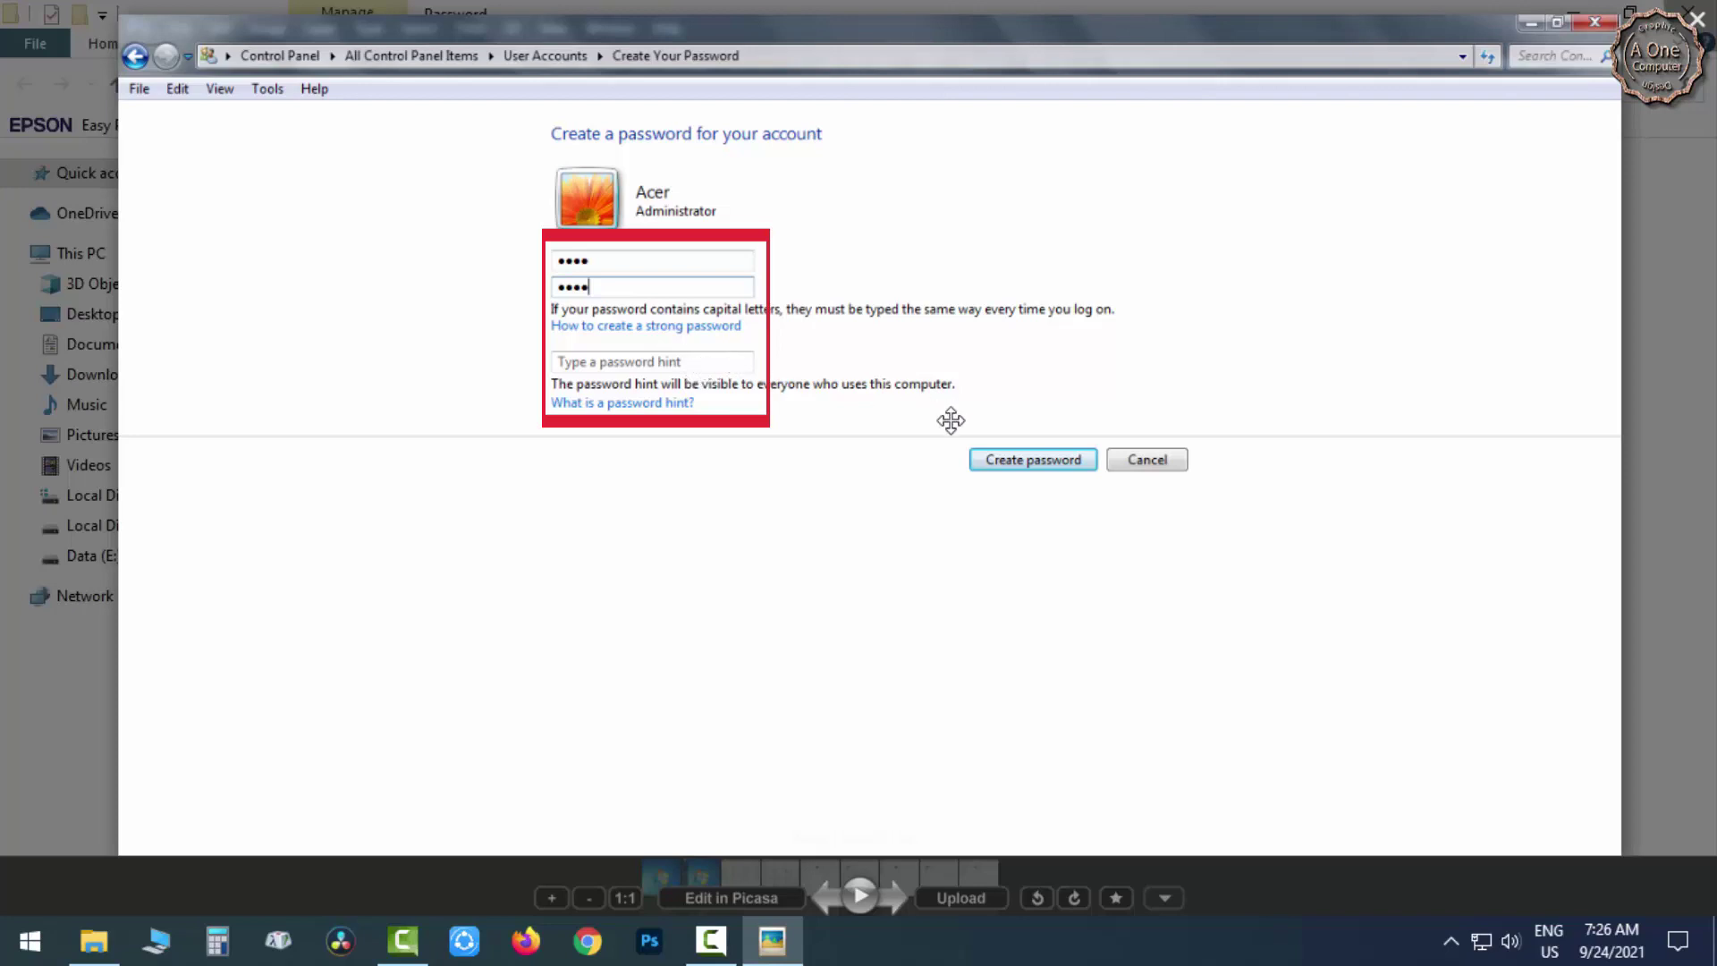
left_click(1036, 471)
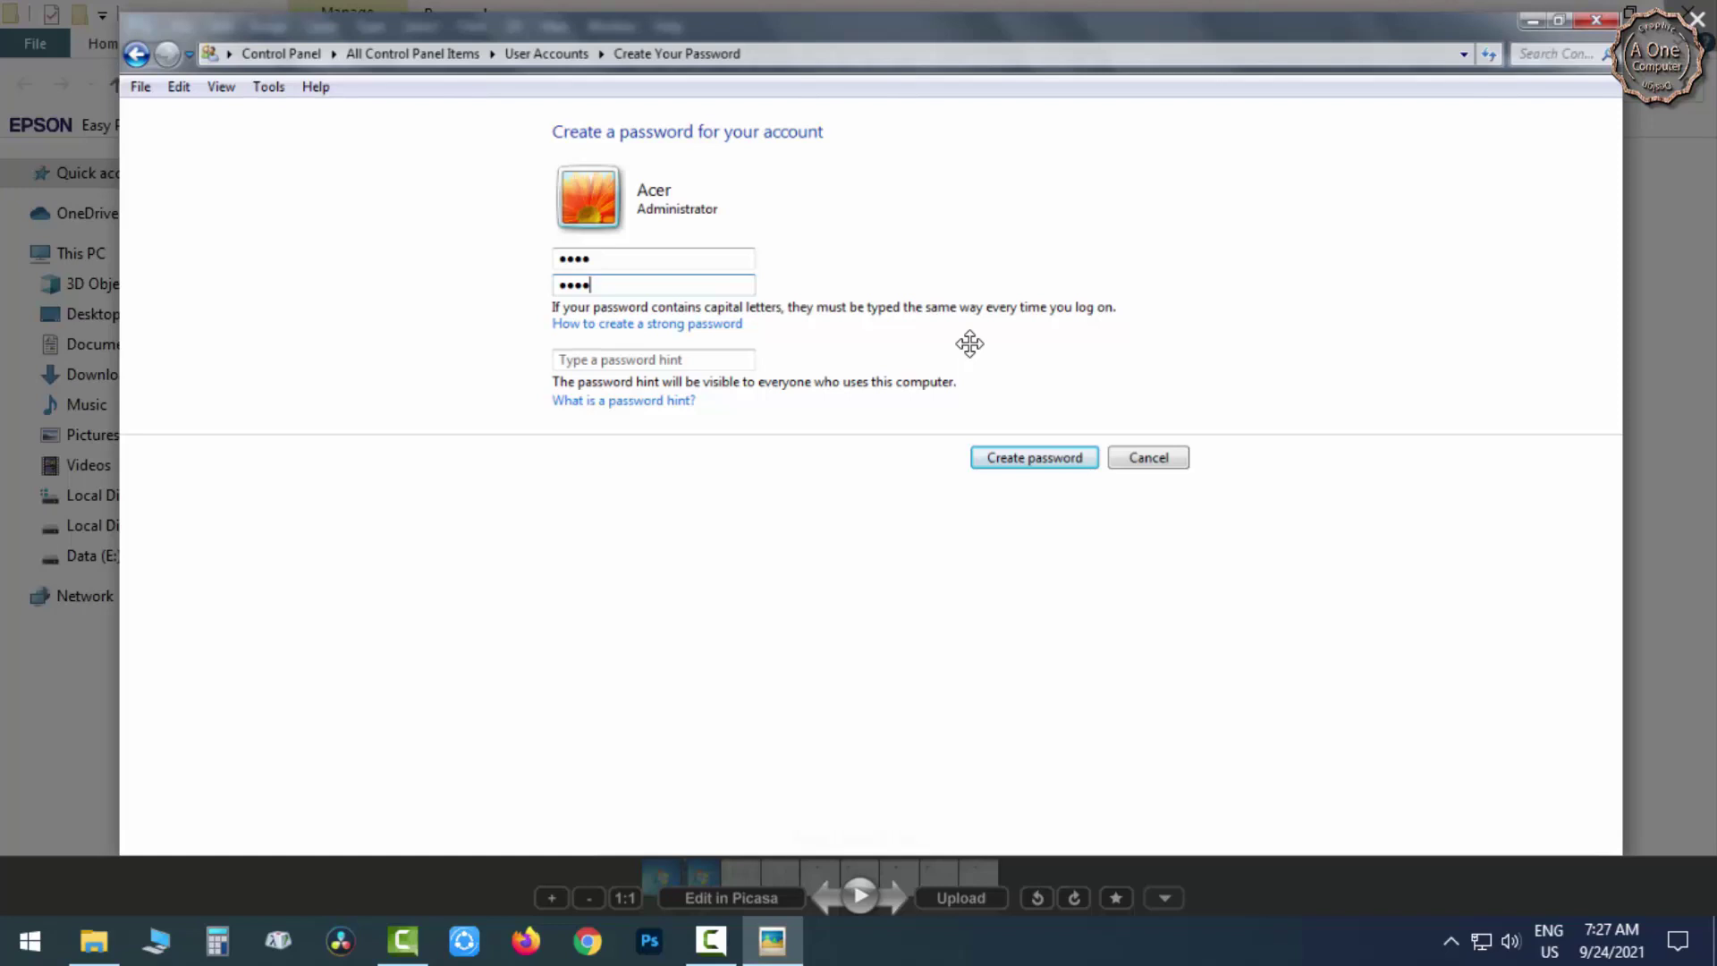
left_click(831, 900)
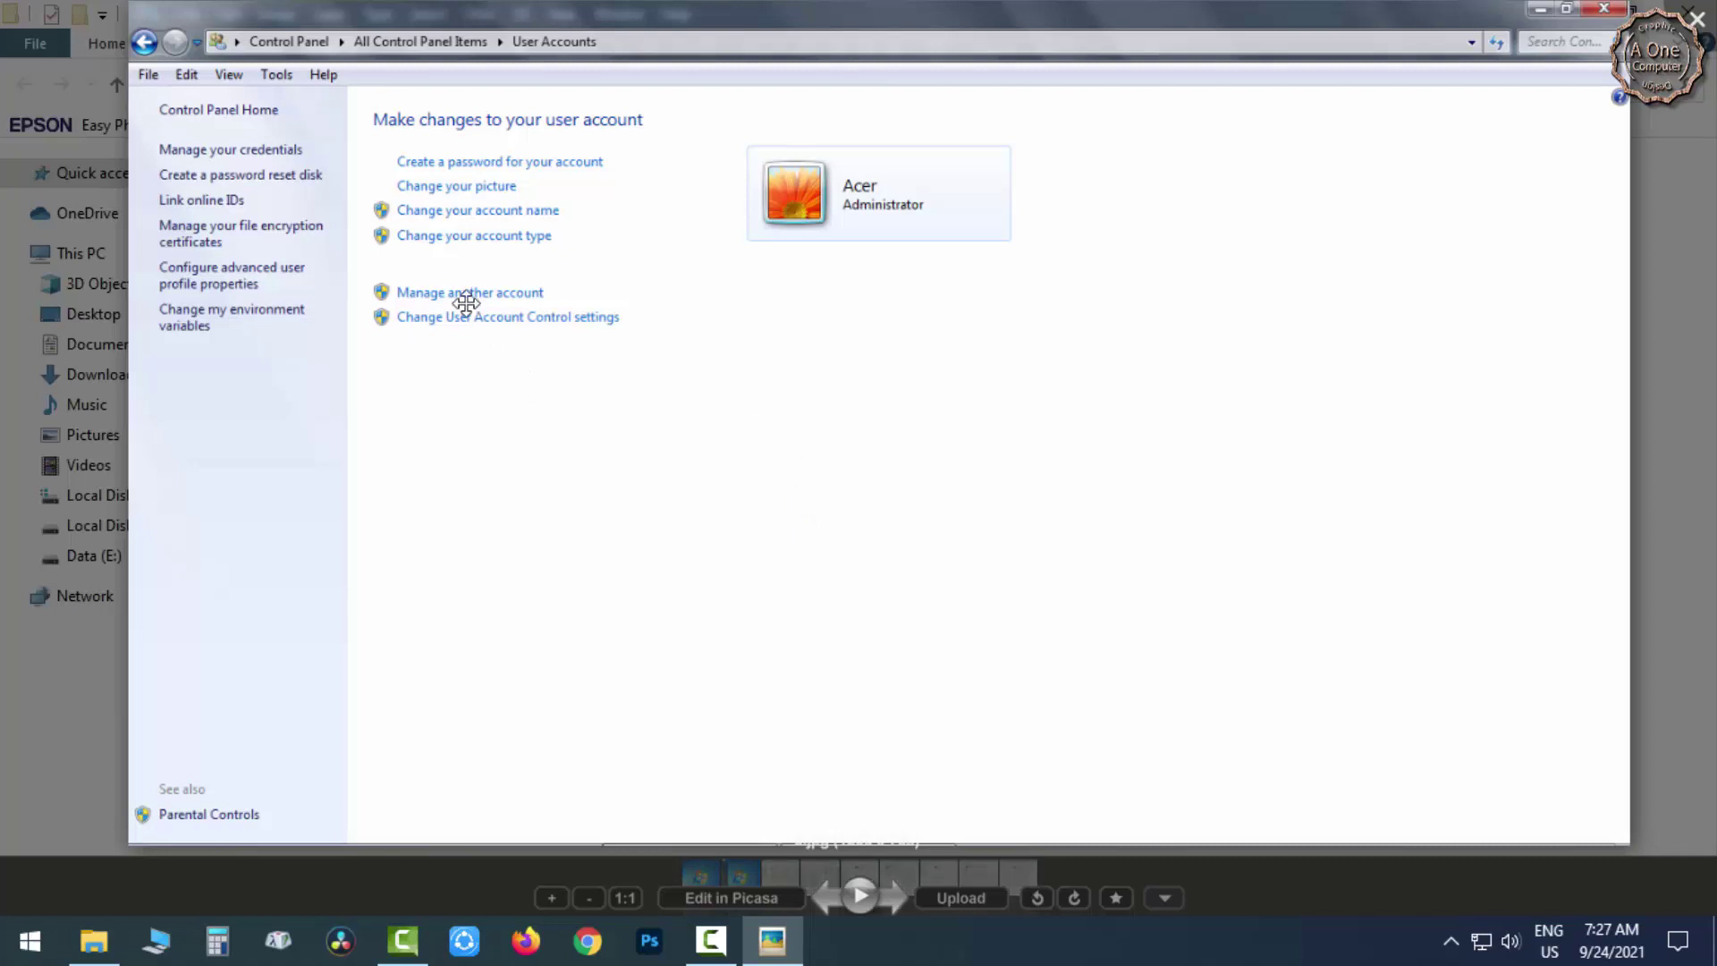
Go past the Create password screenshot to 7.jpg and zoom in on the password-protected account.
left_click(894, 899)
left_click(895, 902)
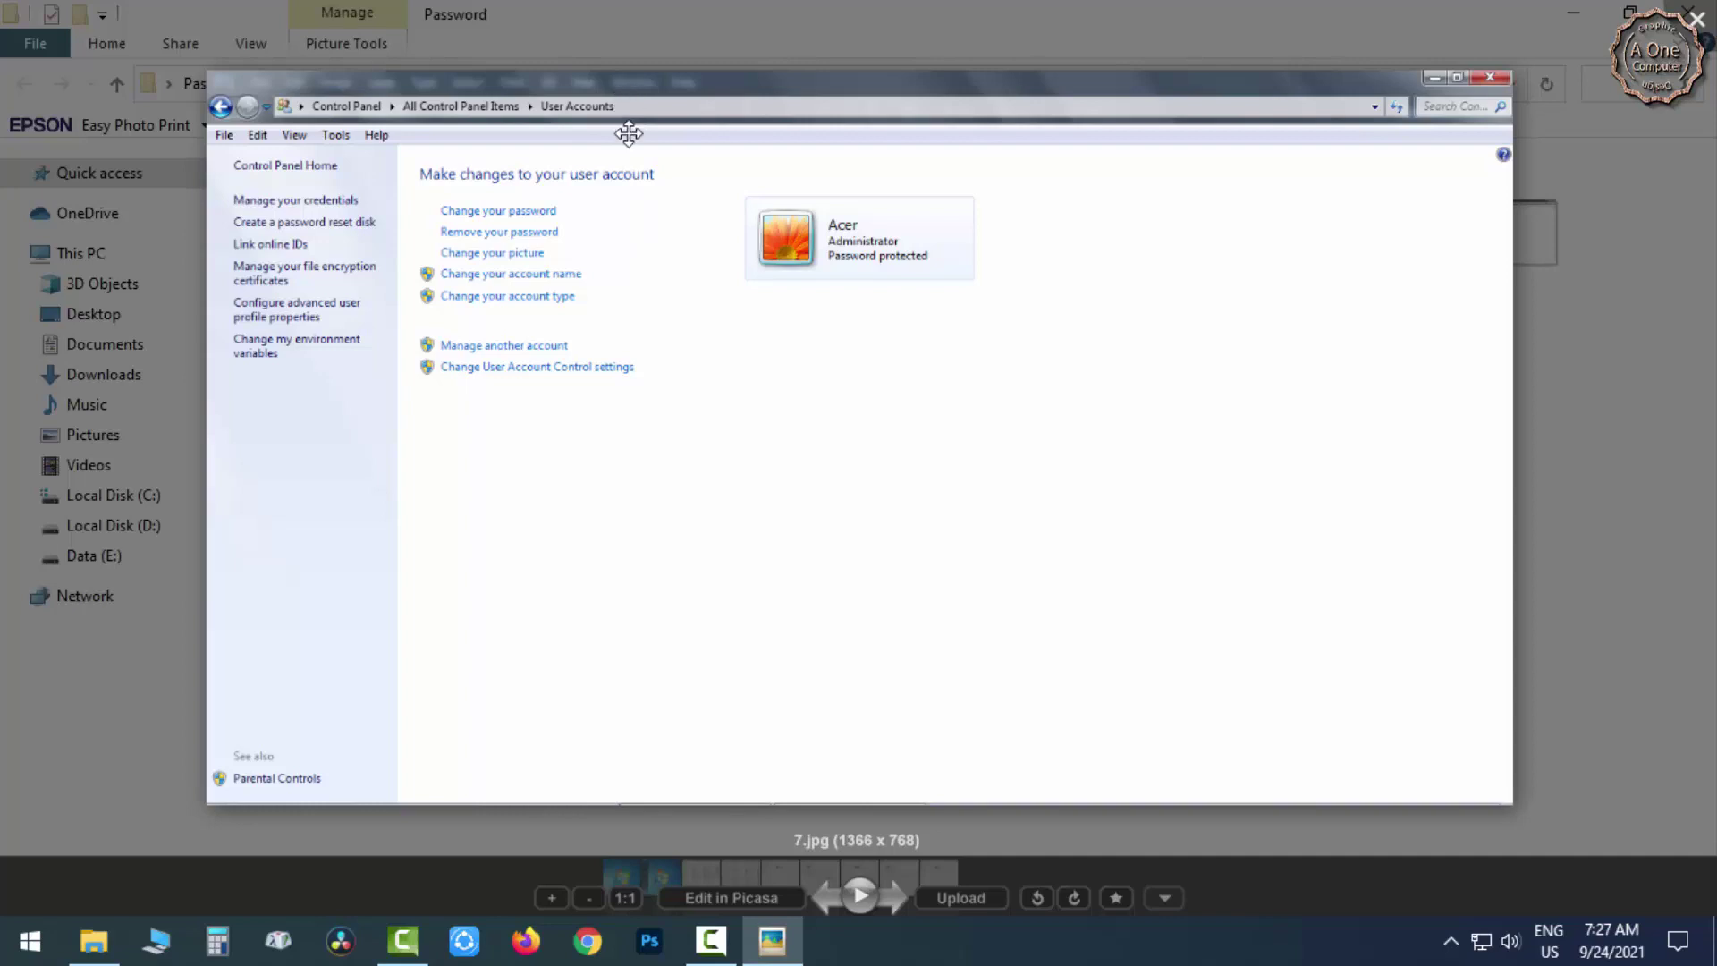
scroll(663, 328, "up", 1)
scroll(663, 328, "up", 1)
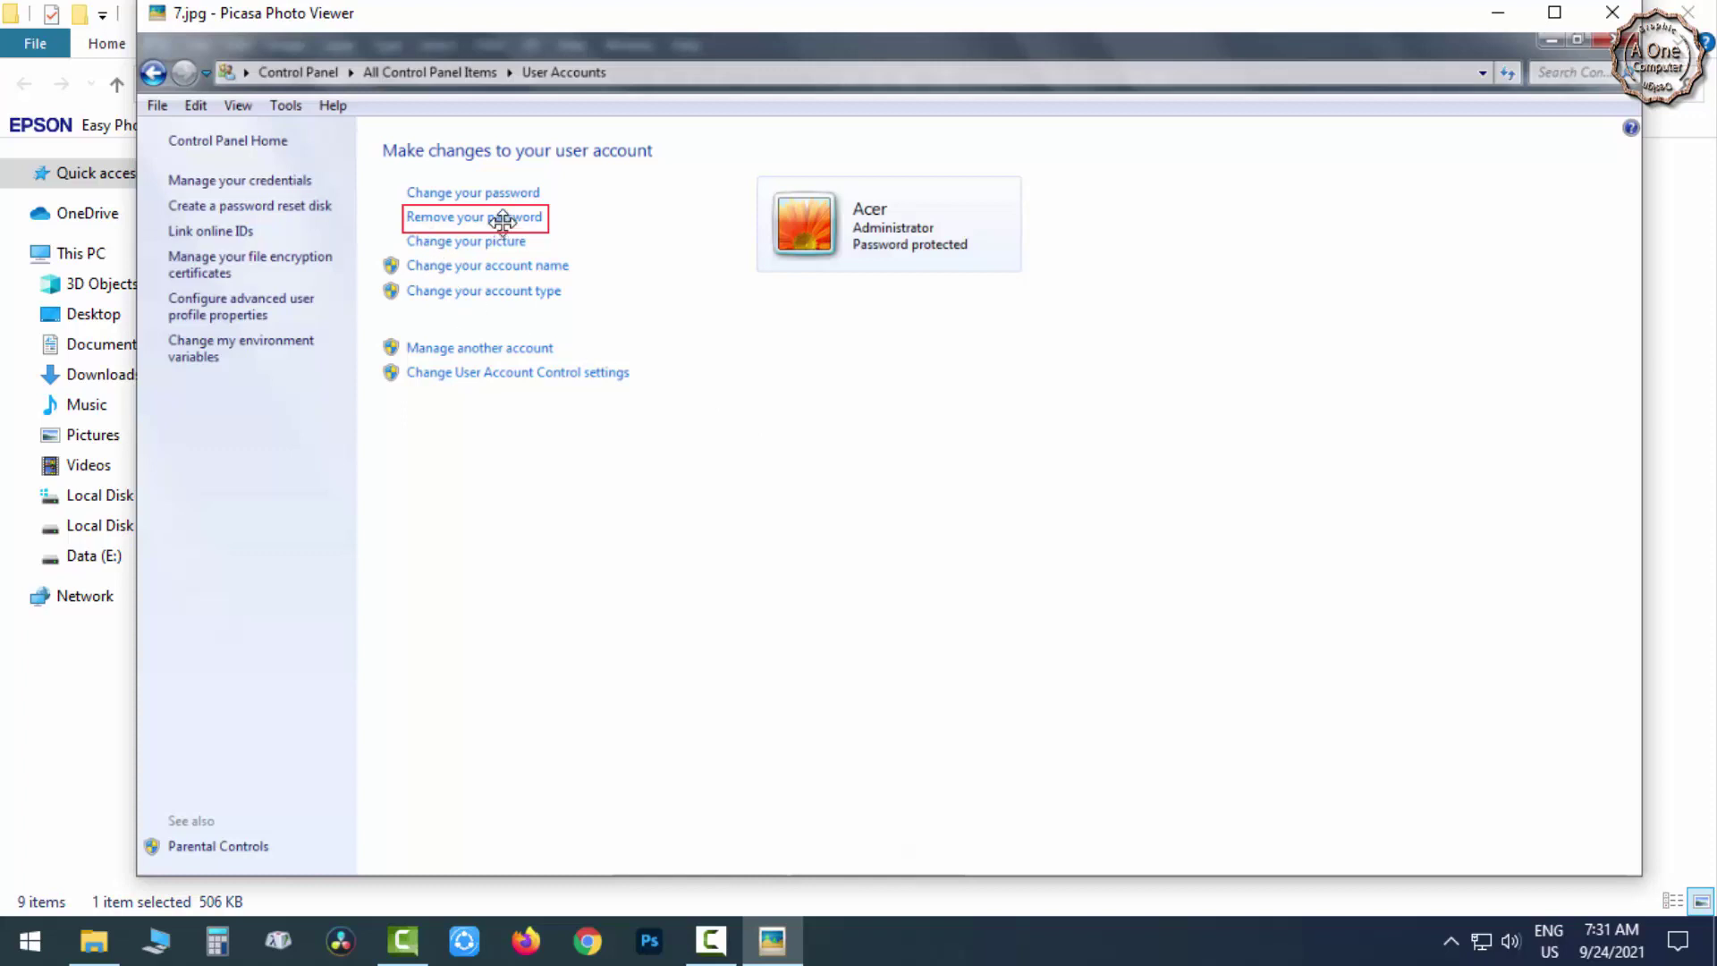
Show 8.jpg (Remove your password), then 9.jpg with the account no longer password protected.
mouse_move(787, 858)
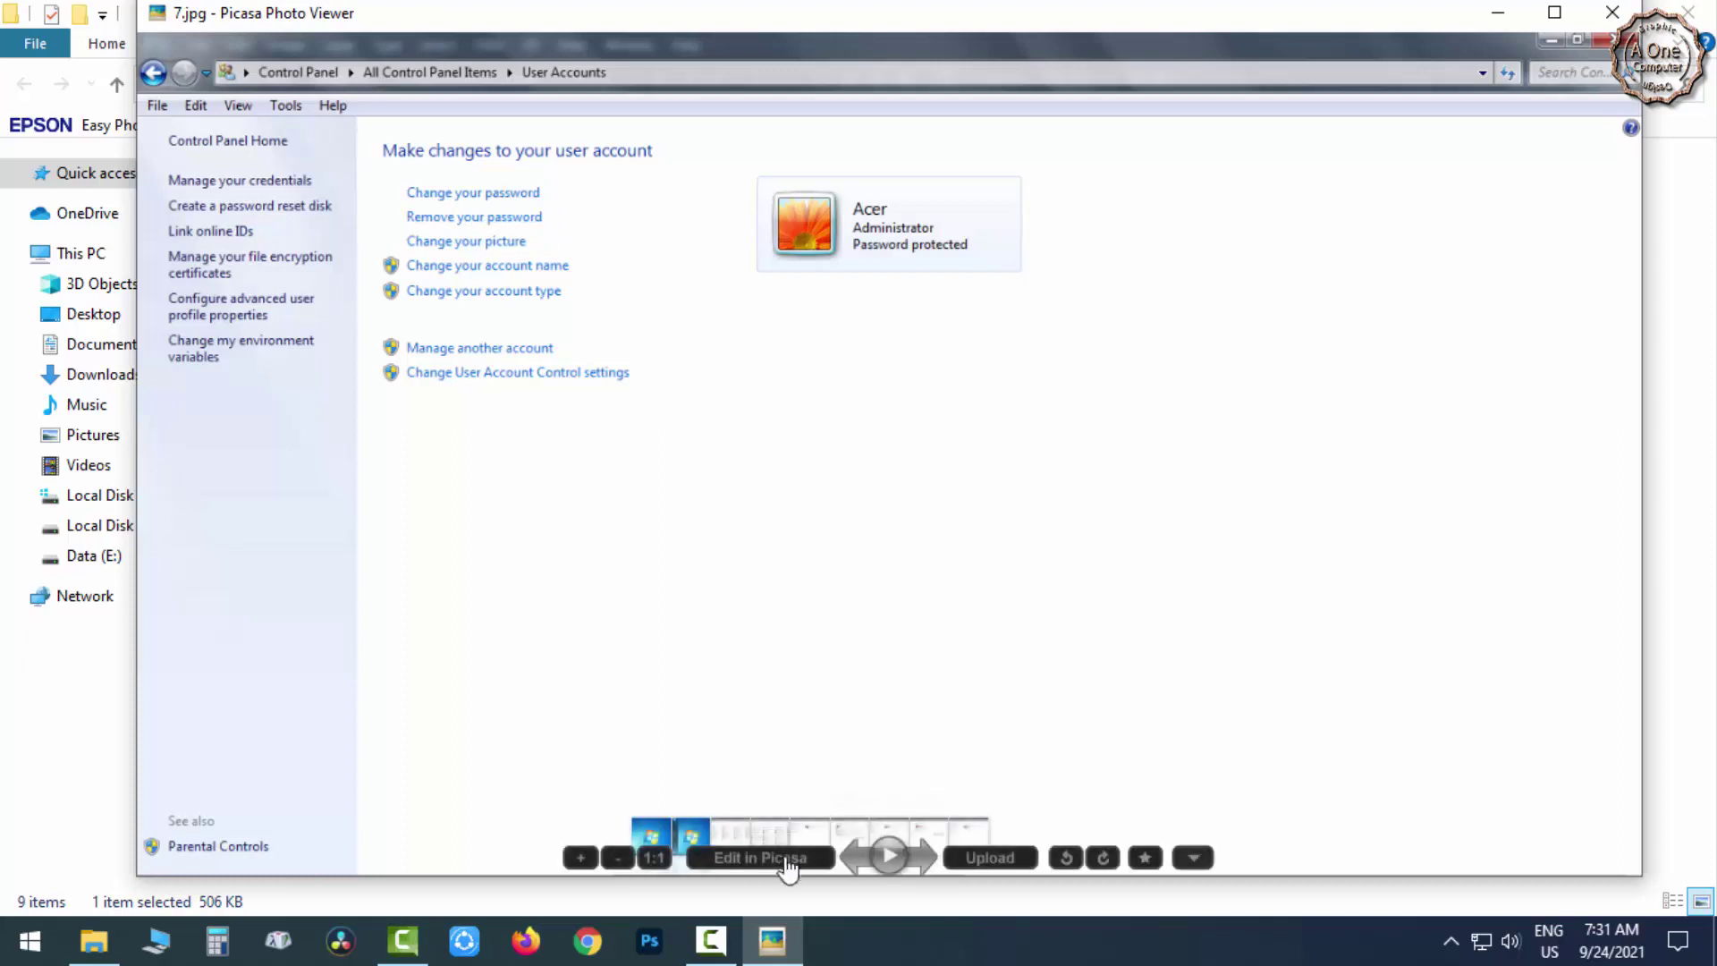
left_click(928, 864)
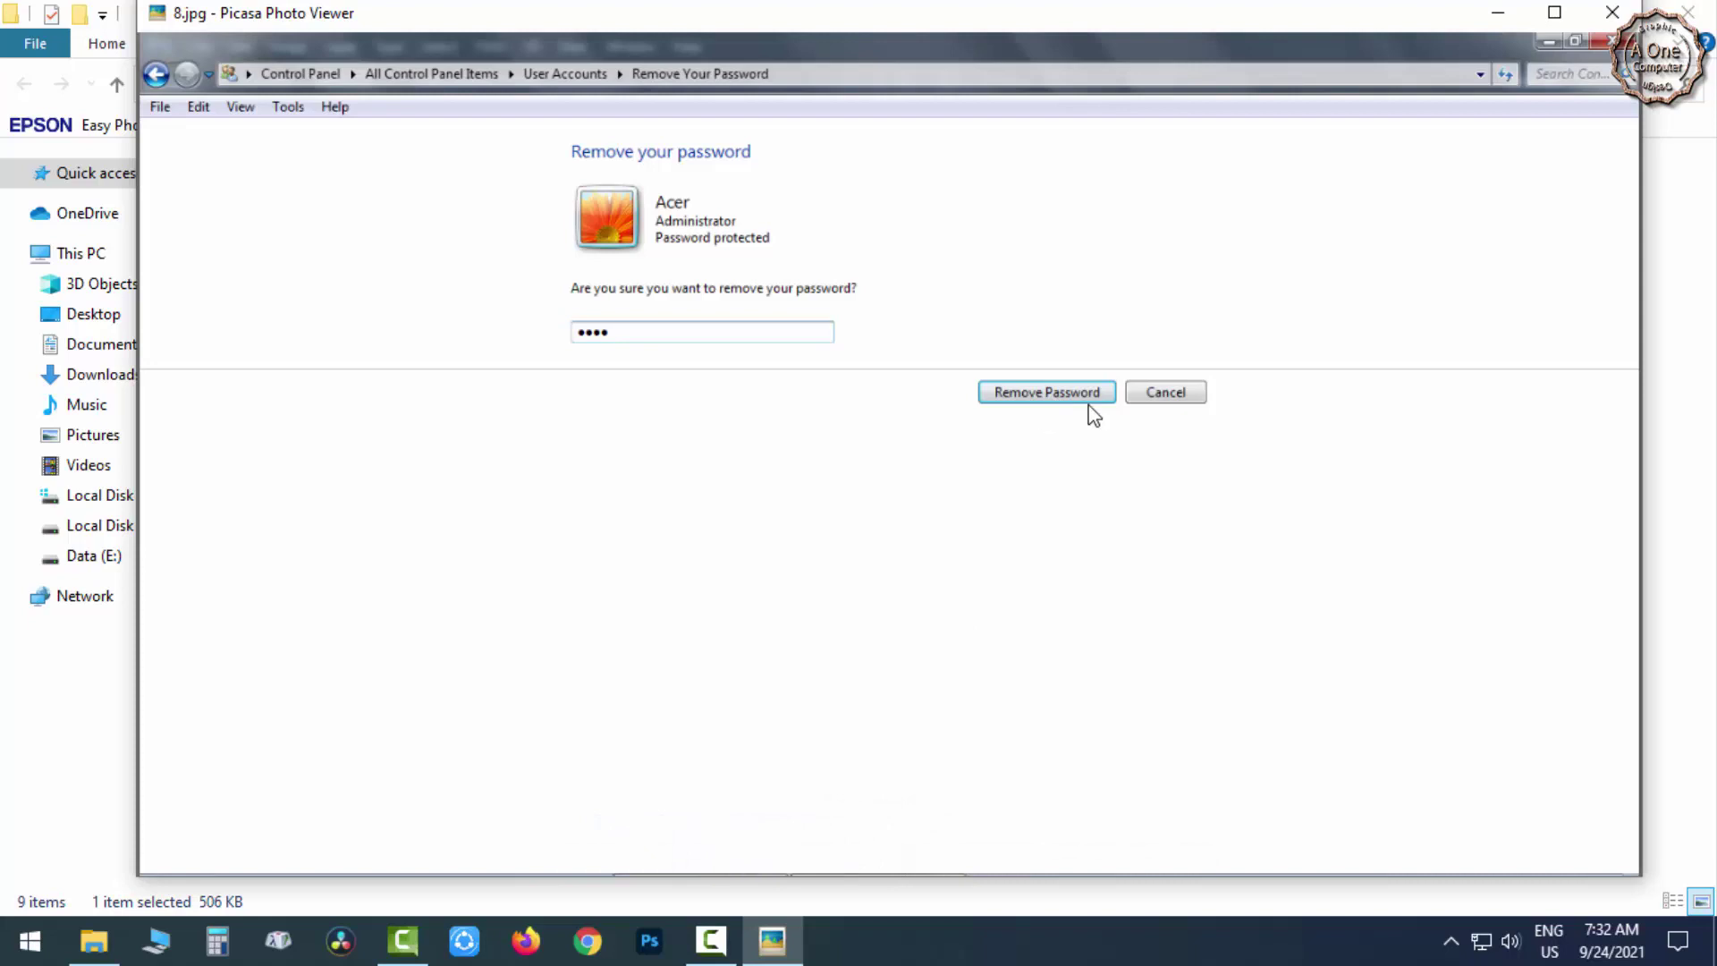
key("Right")
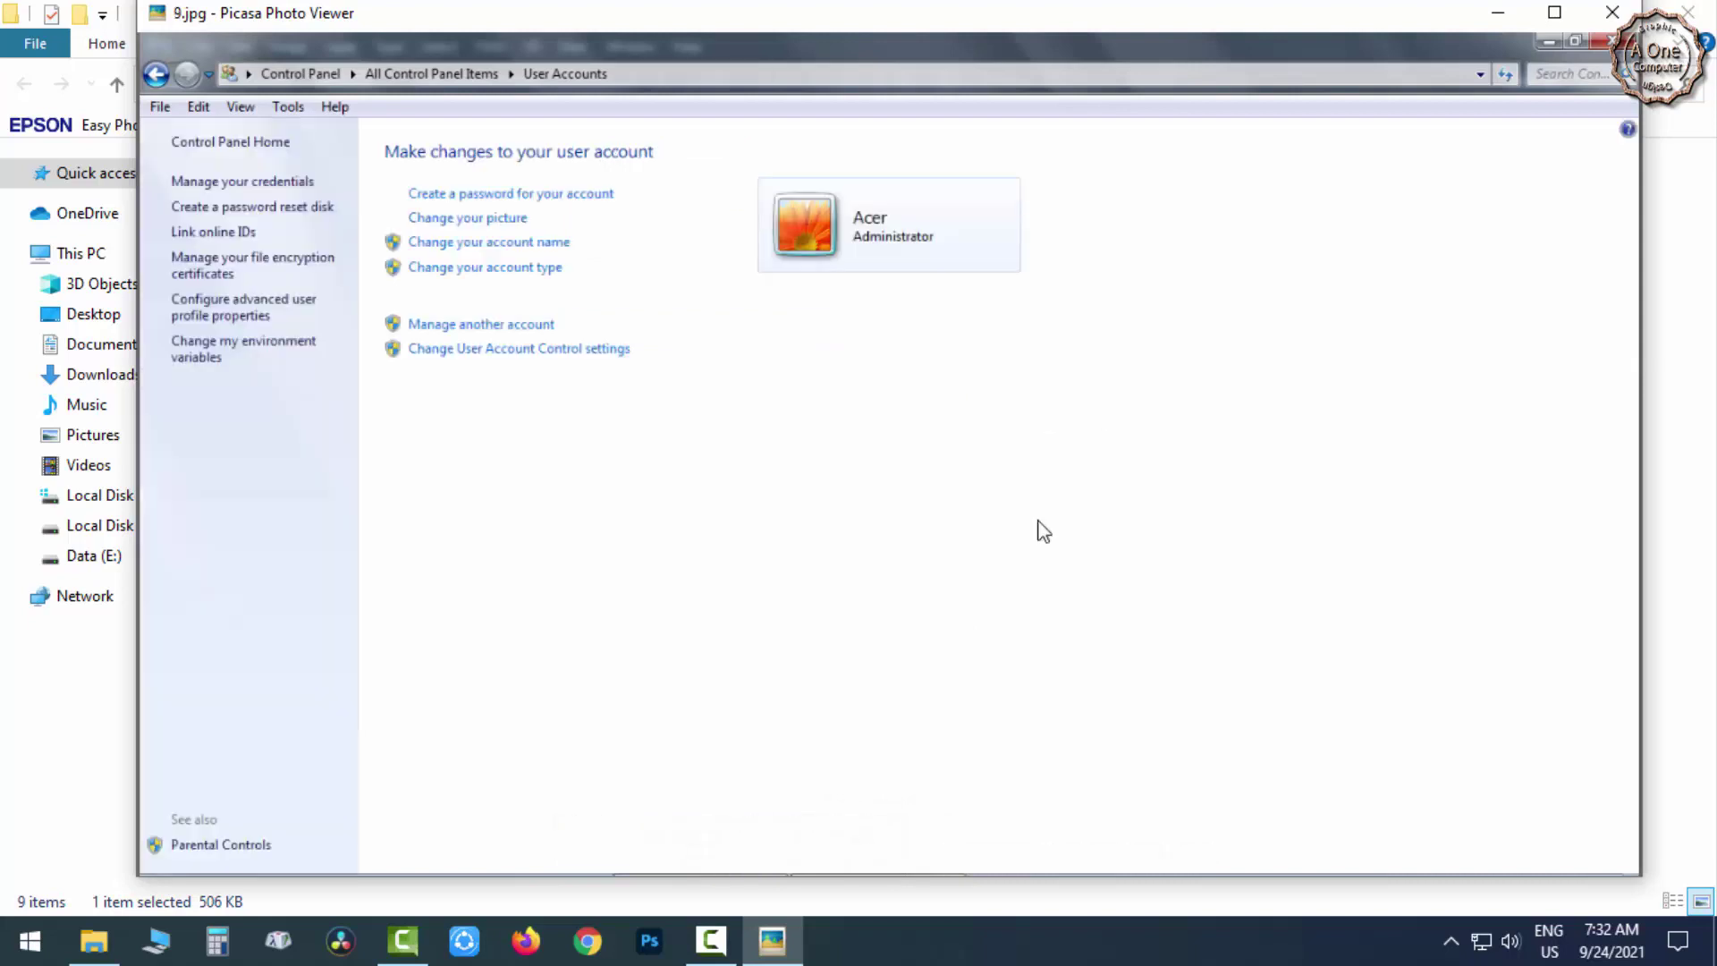